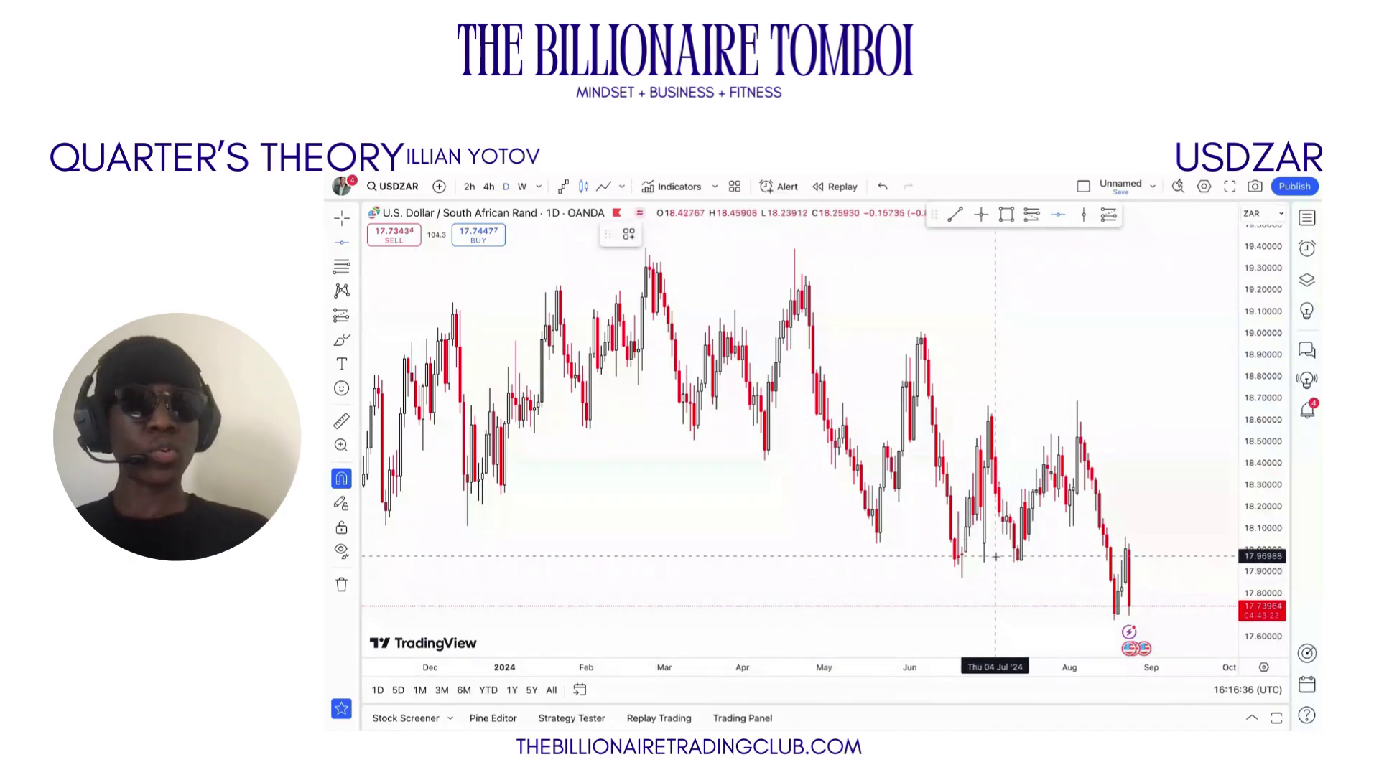
# Place a horizontal line at price 20, coloured black with 4px thickness
pyautogui.click(1060, 216)
pyautogui.click(958, 268)
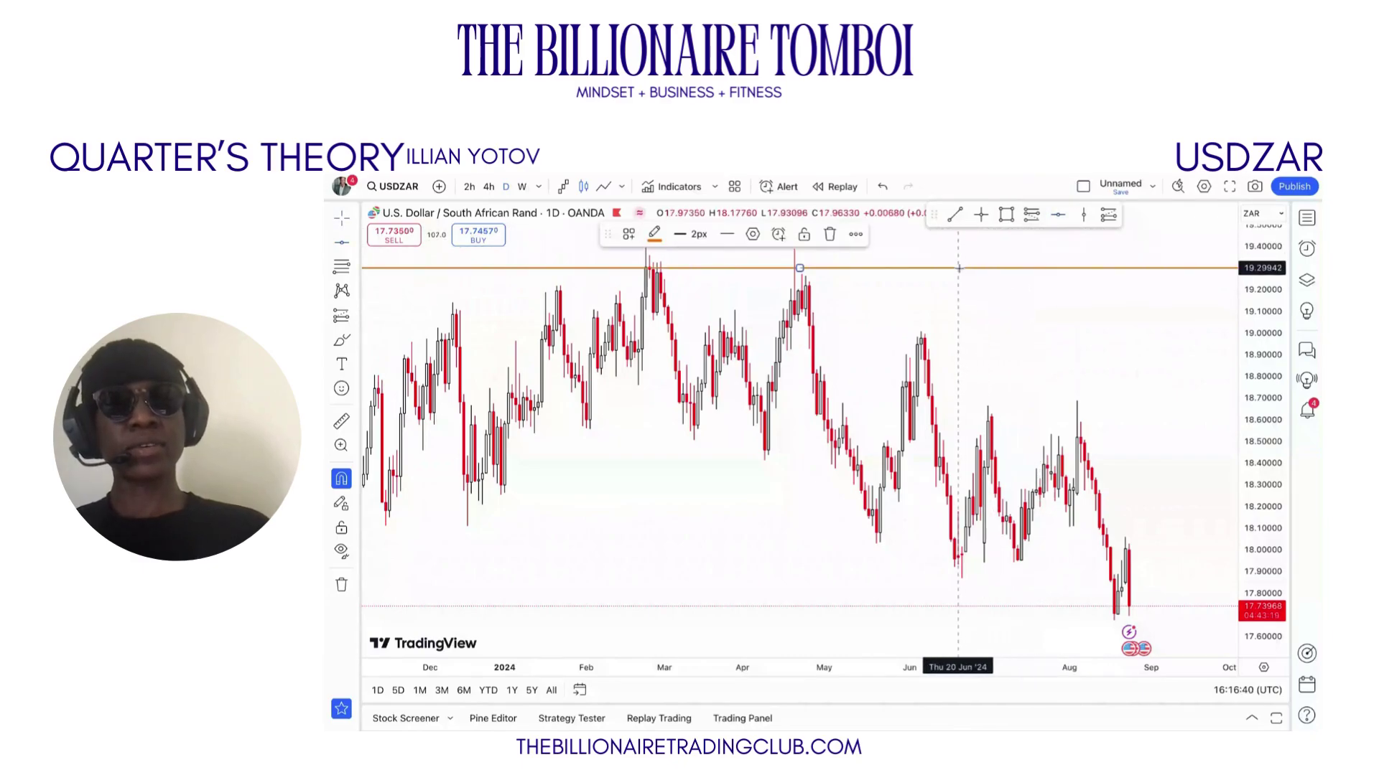
pyautogui.doubleClick(959, 268)
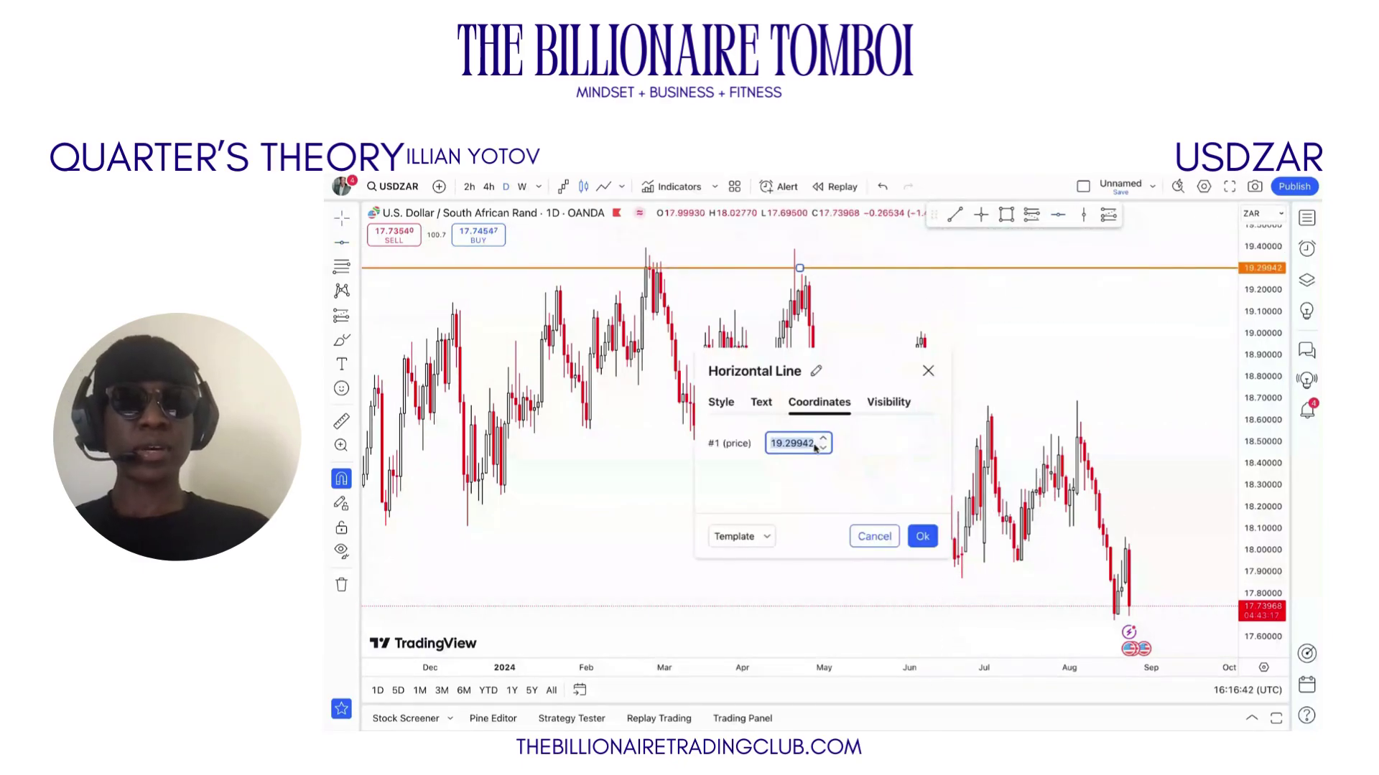
pyautogui.write('20')
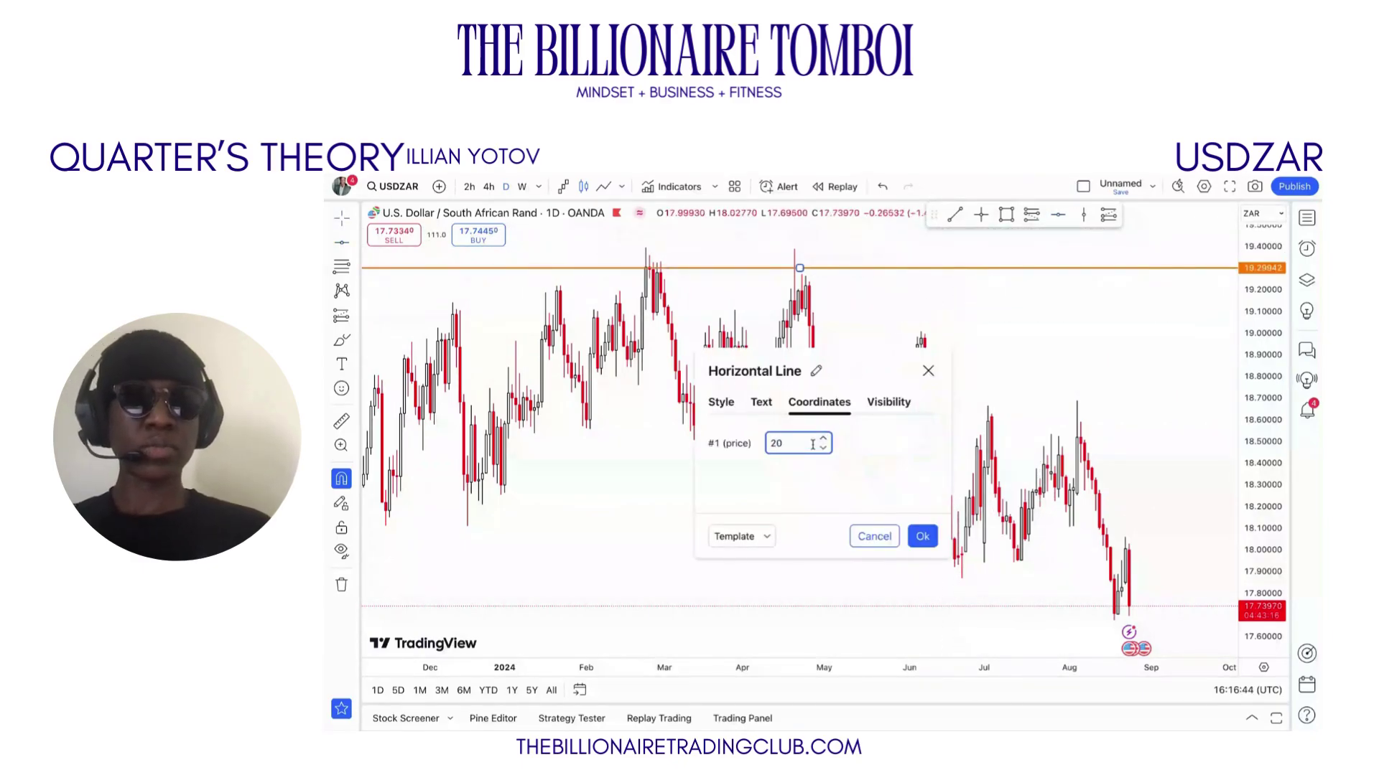
pyautogui.click(761, 403)
pyautogui.click(721, 402)
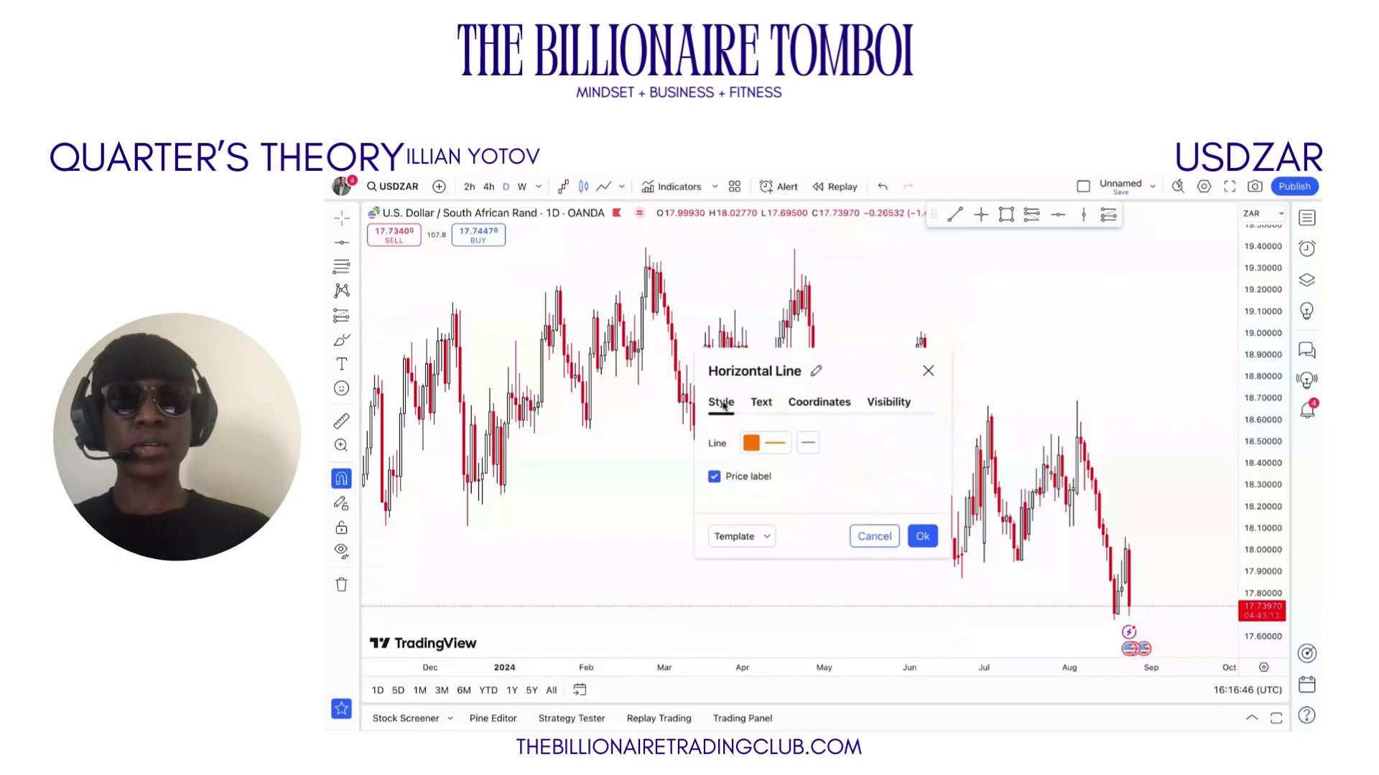
pyautogui.click(772, 446)
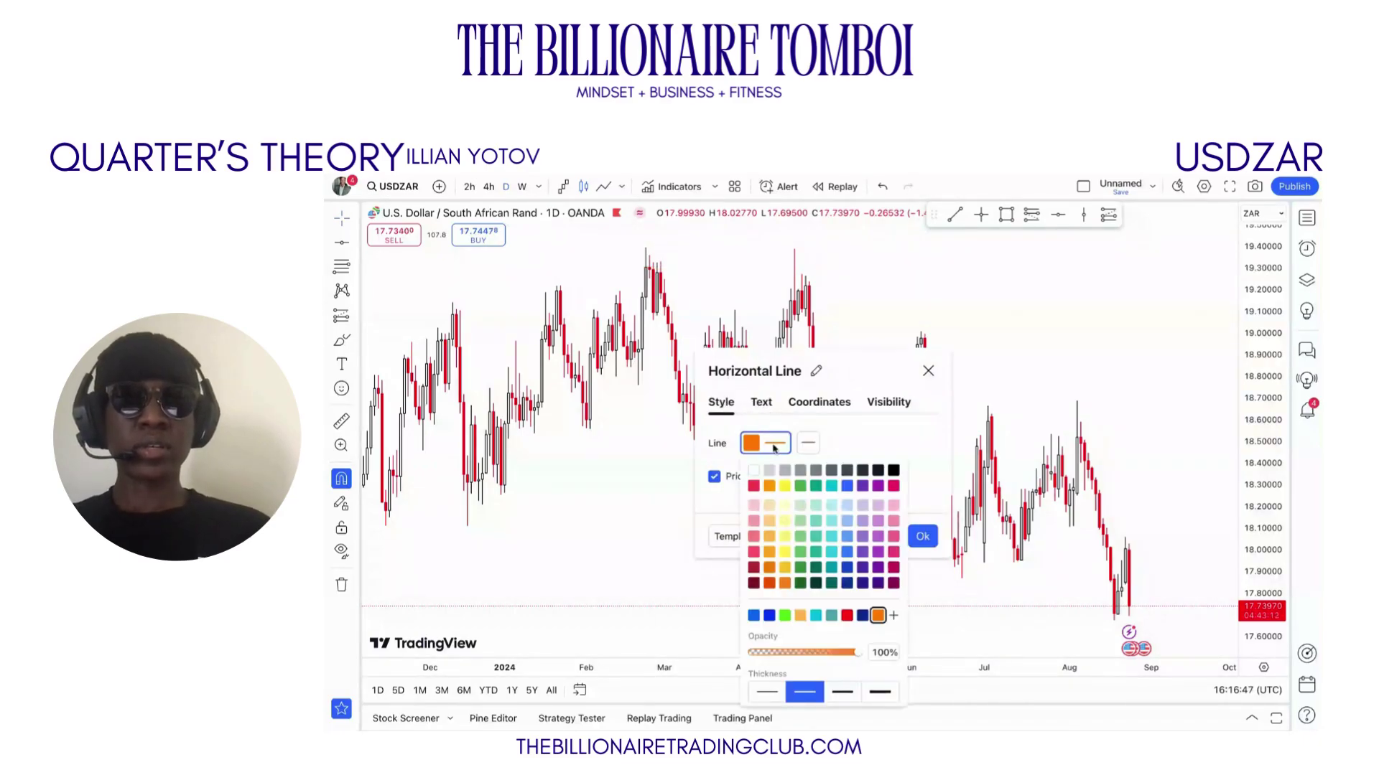
pyautogui.click(894, 470)
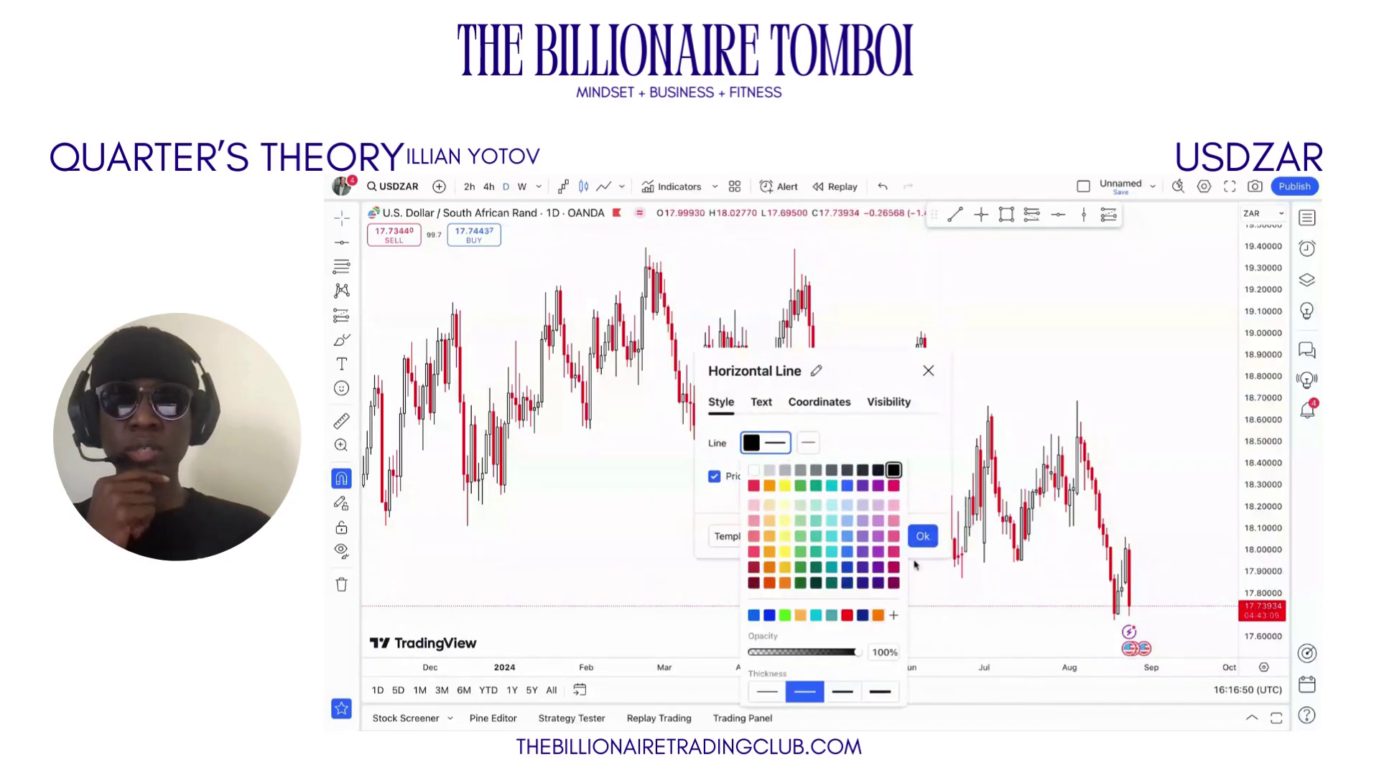
pyautogui.click(879, 691)
pyautogui.click(923, 537)
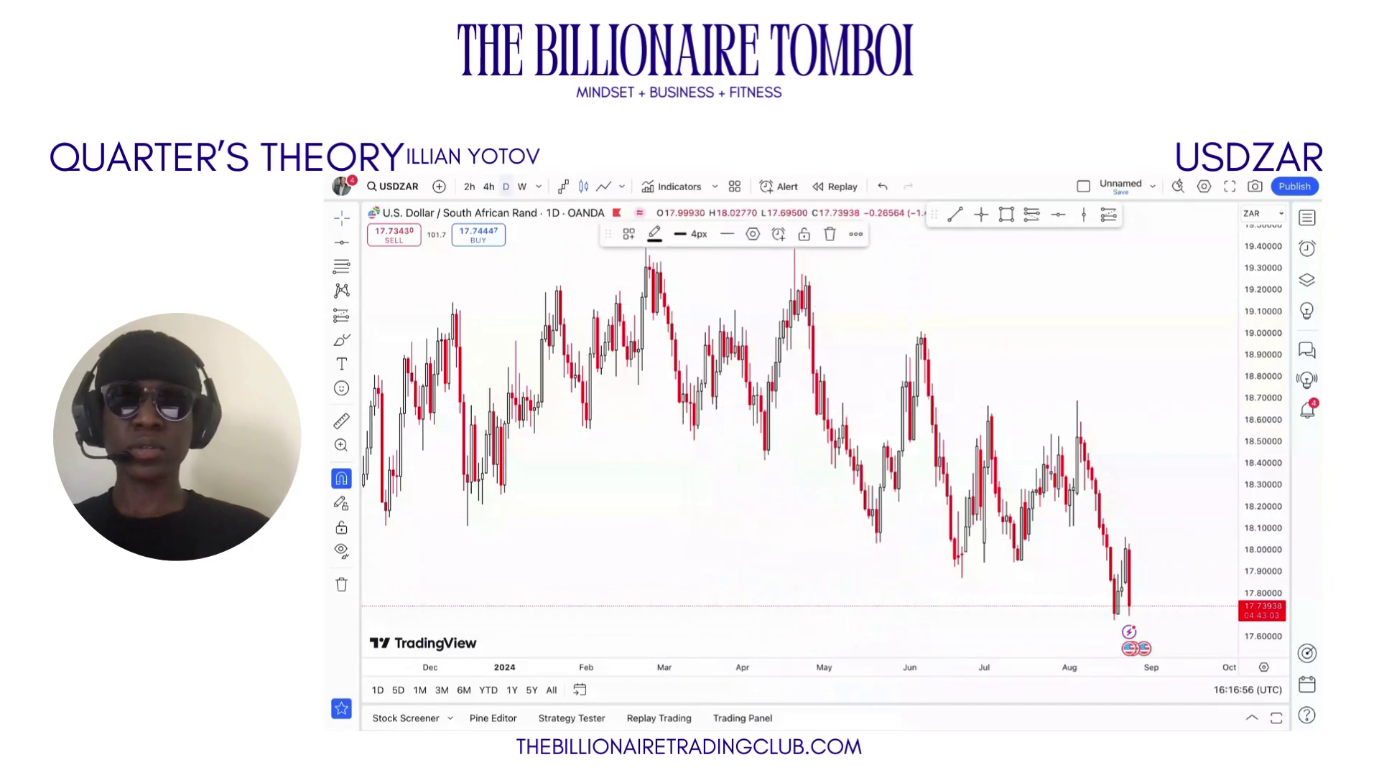
# Switch the USDZAR chart to the 1W weekly interval and arm the Horizontal Line tool
pyautogui.click(522, 187)
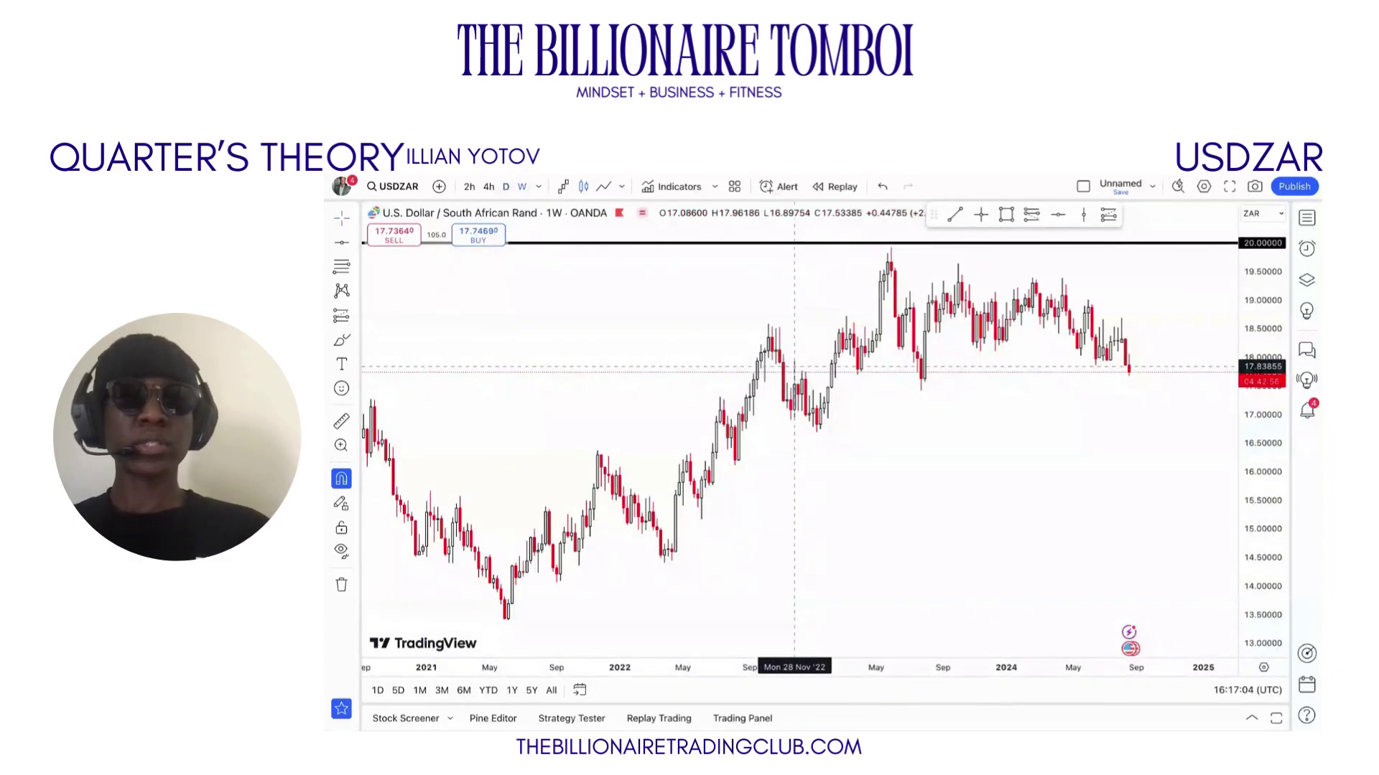
pyautogui.click(1058, 216)
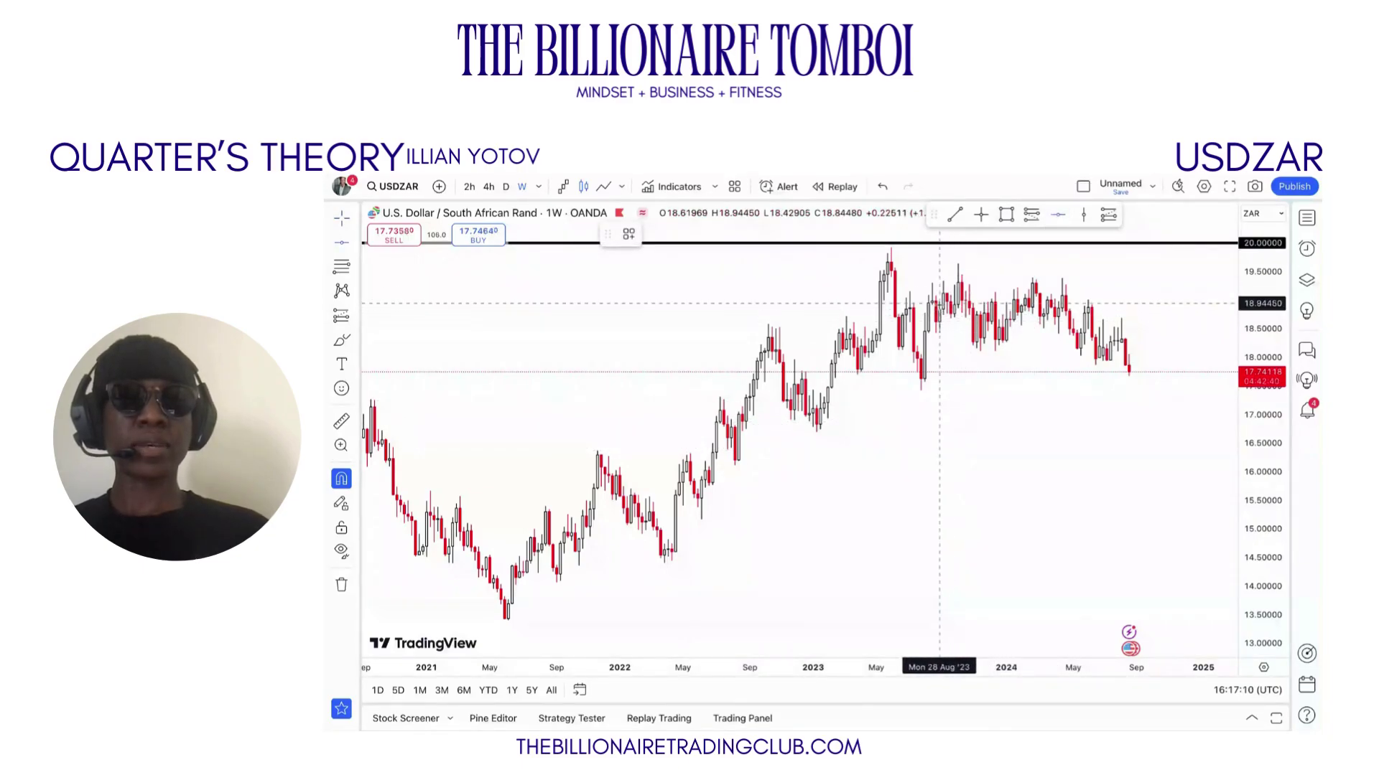
# Place a horizontal line and set its price to exactly 19.00
pyautogui.click(938, 303)
pyautogui.doubleClick(915, 304)
pyautogui.press('Escape')
pyautogui.moveTo(915, 309); pyautogui.dragTo(916, 308)
pyautogui.doubleClick(915, 309)
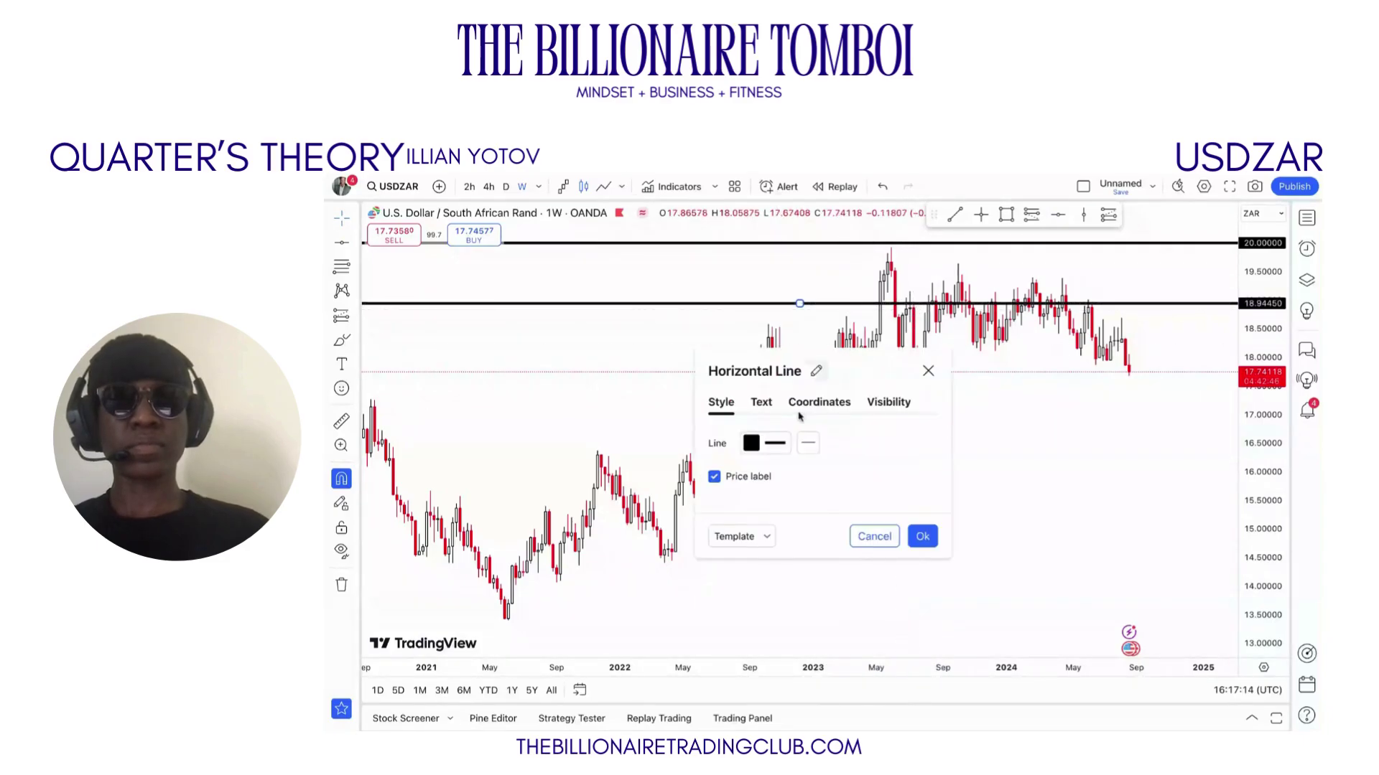
pyautogui.click(836, 408)
pyautogui.write('19')
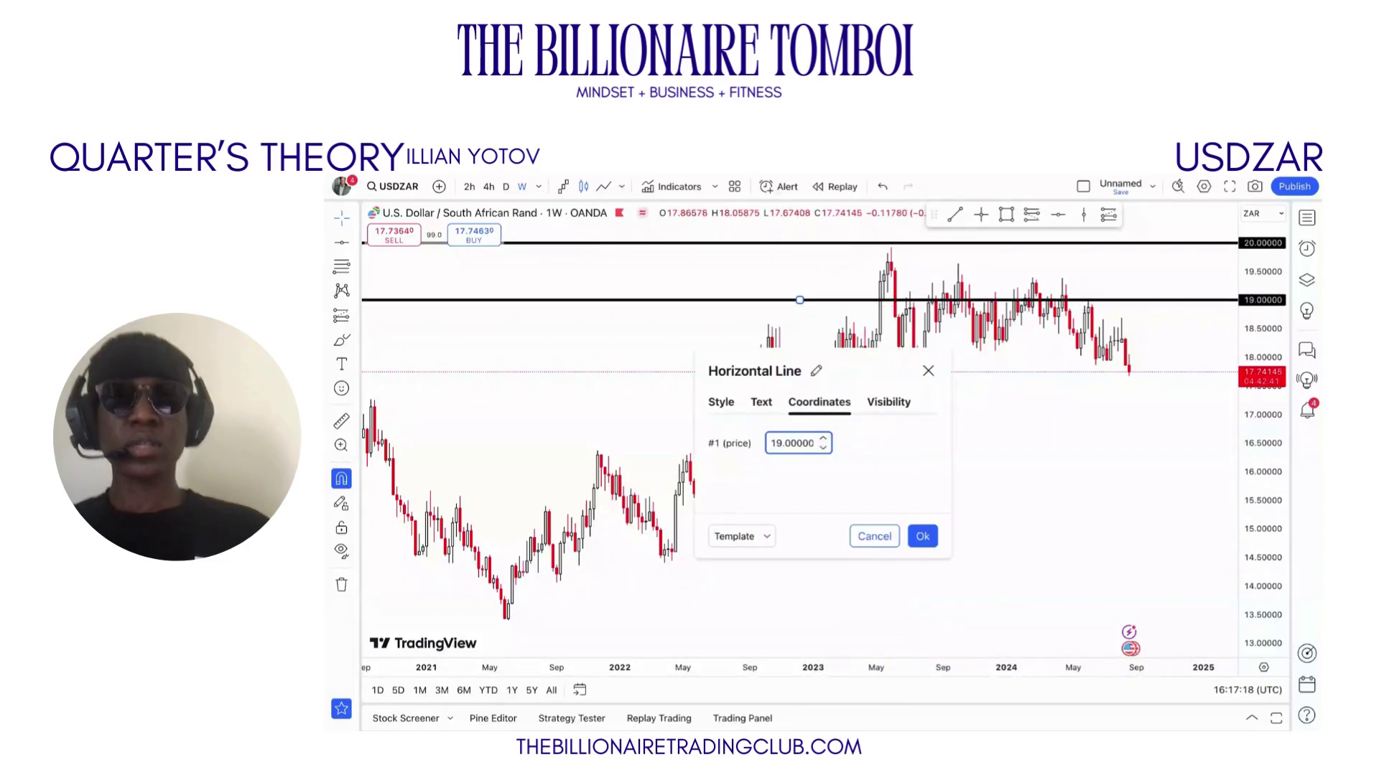
pyautogui.click(928, 537)
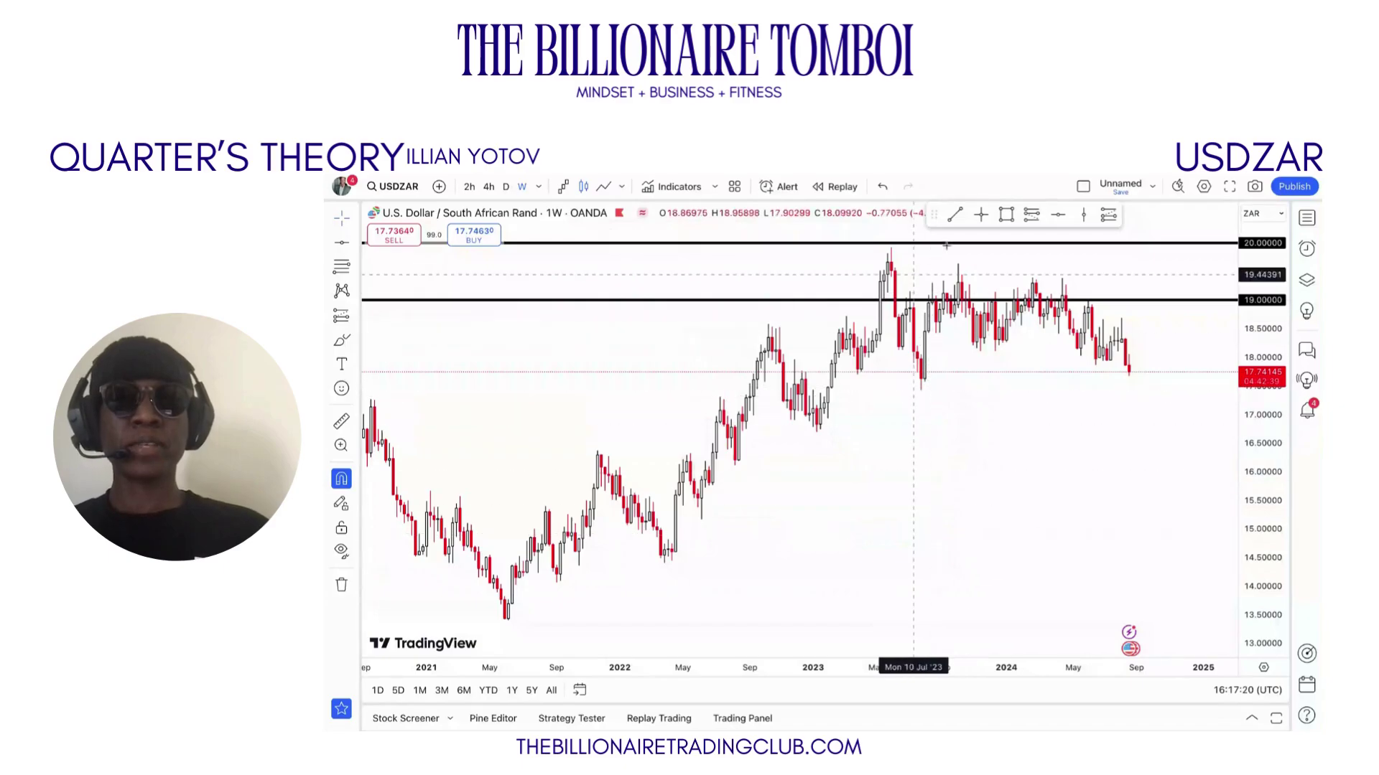
# Add a second horizontal line with its price set to 18.00000
pyautogui.click(1057, 216)
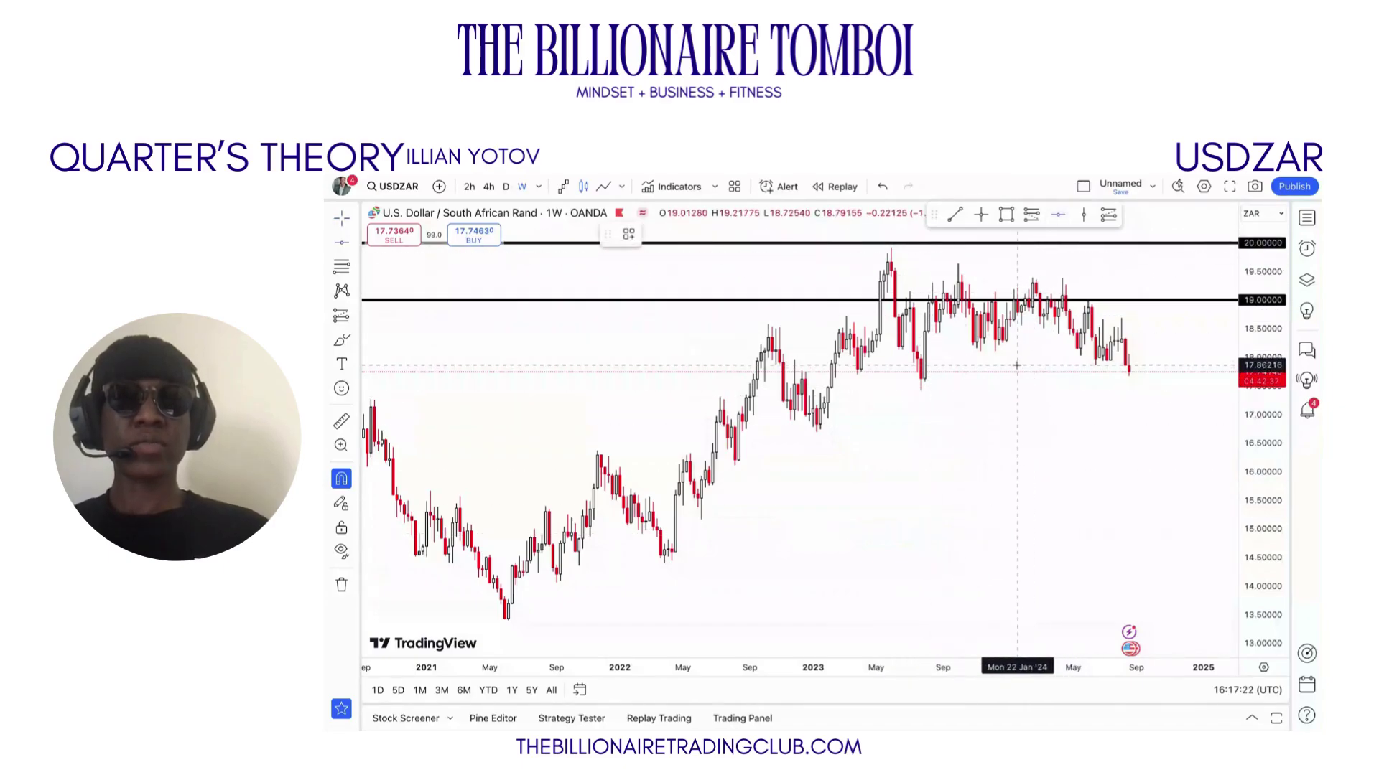
pyautogui.click(1017, 354)
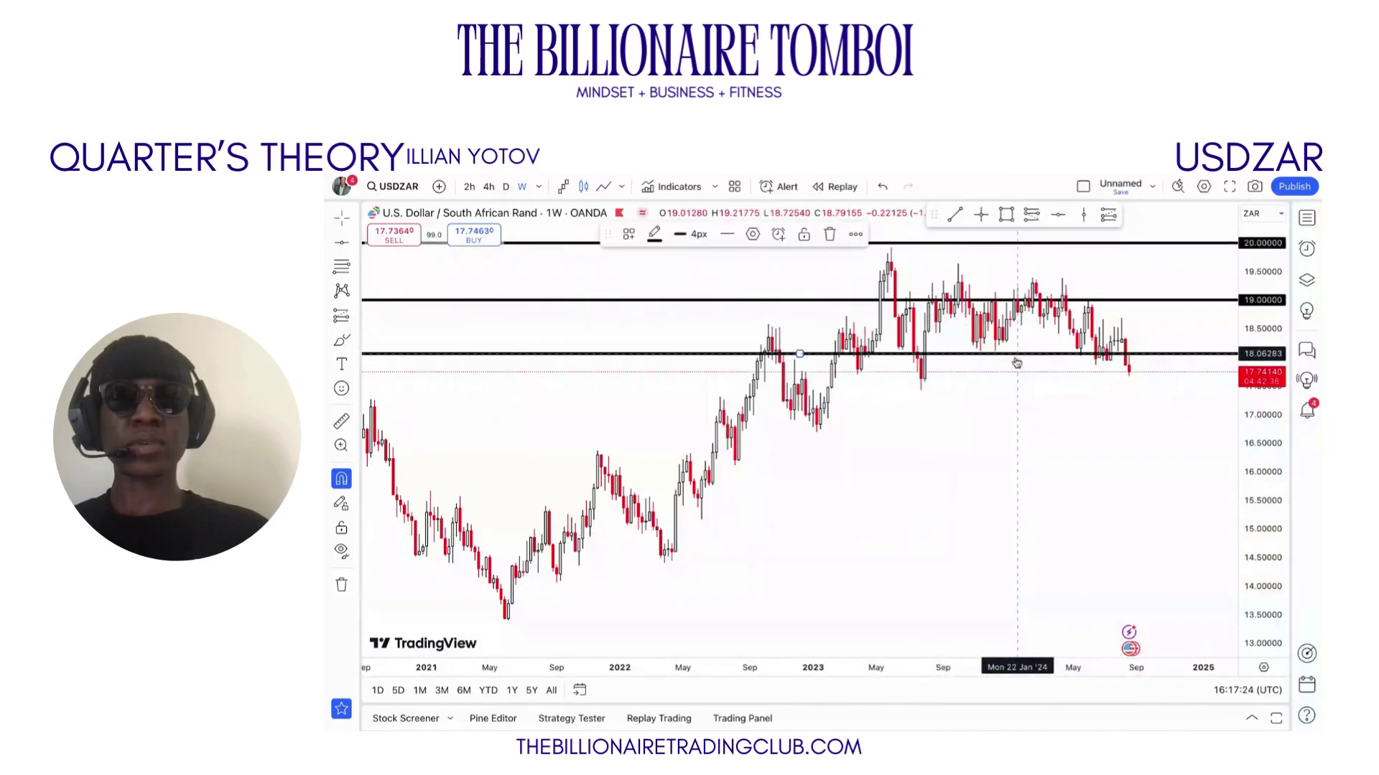
pyautogui.doubleClick(815, 359)
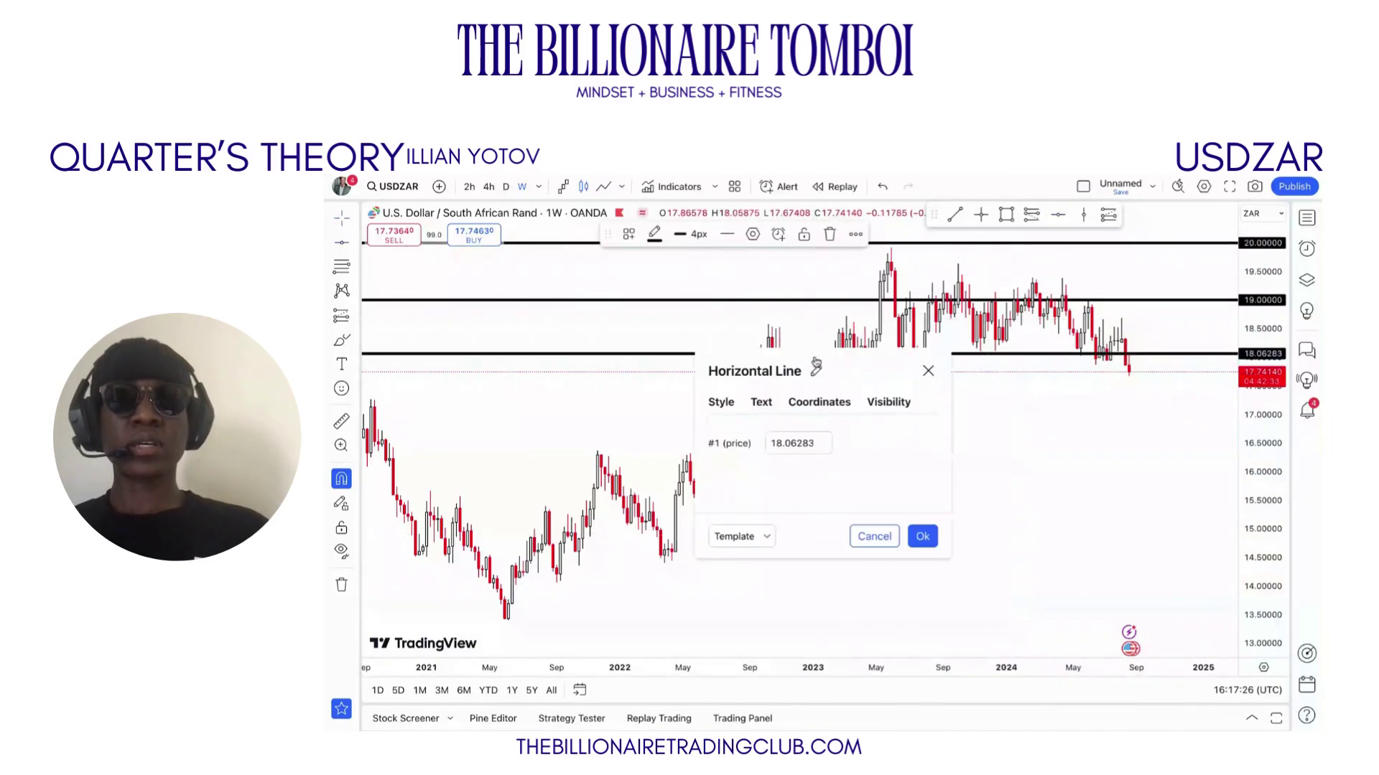
pyautogui.doubleClick(813, 444)
pyautogui.write('18.0')
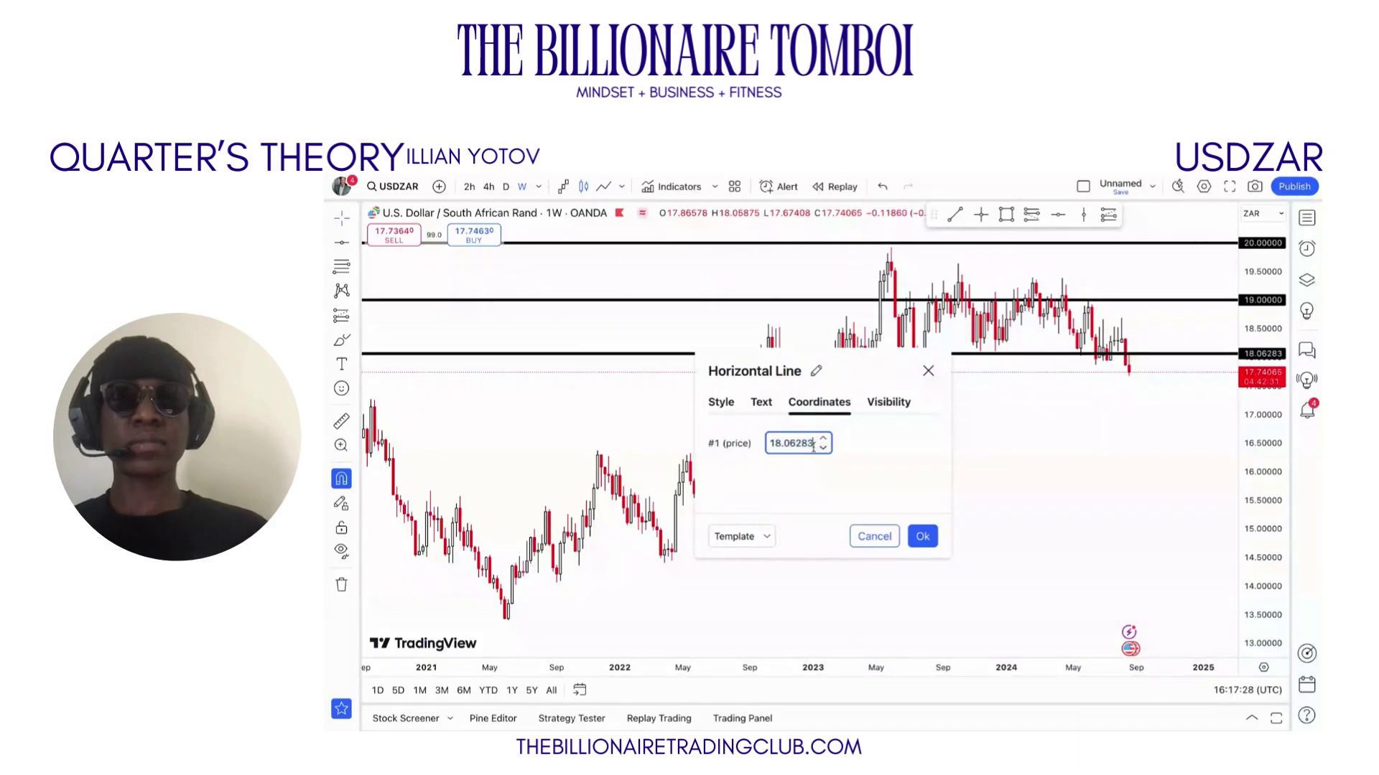
pyautogui.write('0000')
pyautogui.click(922, 536)
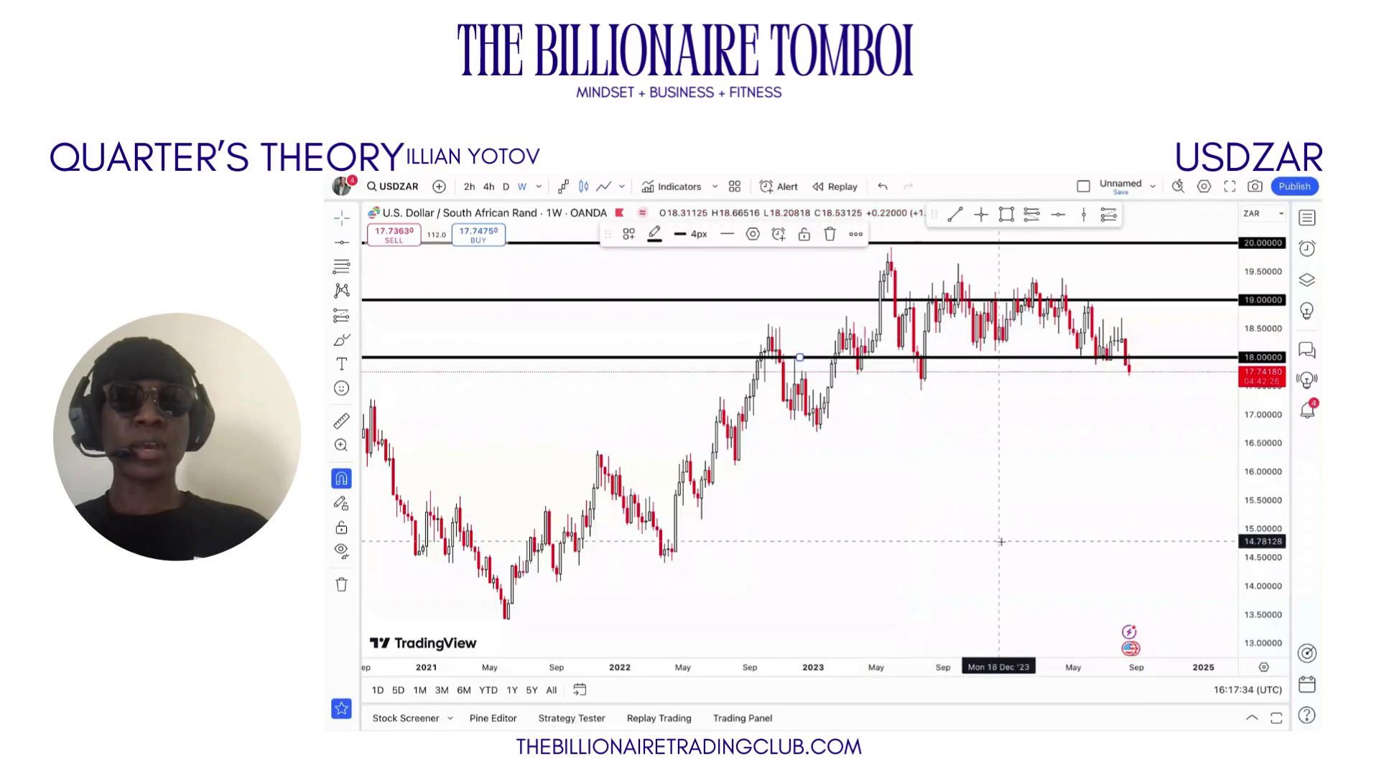
pyautogui.moveTo(936, 478); pyautogui.dragTo(919, 477)
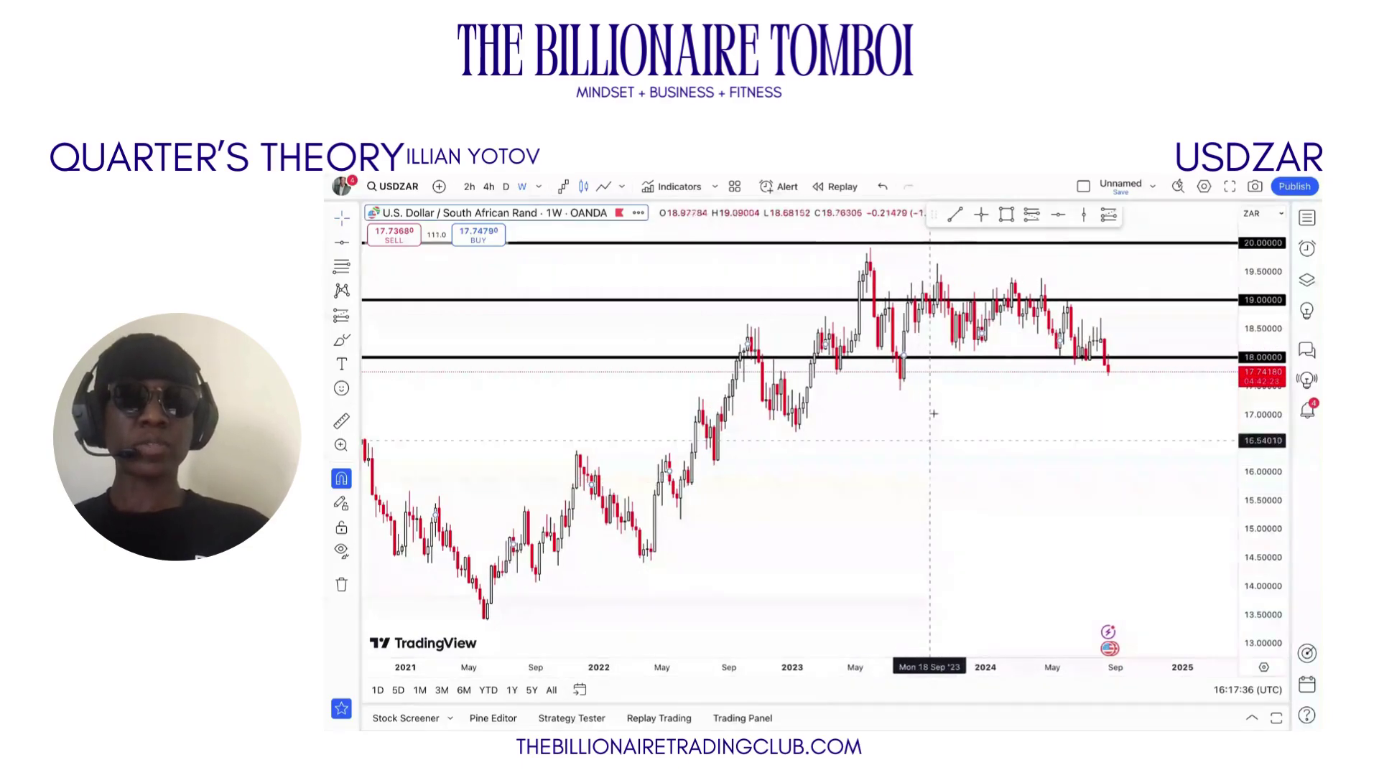
# Switch back to the 1D interval and compress the price scale to frame 19.00 and 18.00
pyautogui.moveTo(933, 394); pyautogui.dragTo(890, 545)
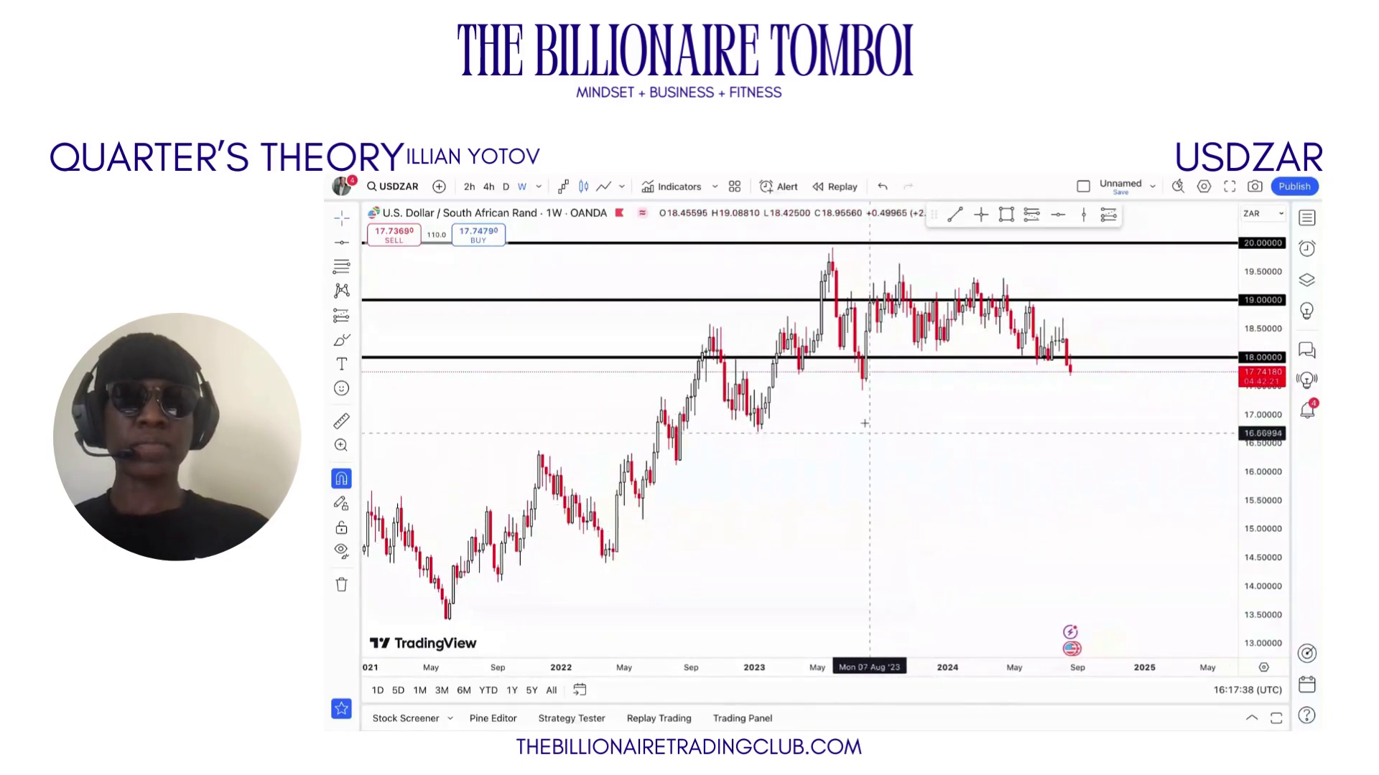
pyautogui.click(506, 187)
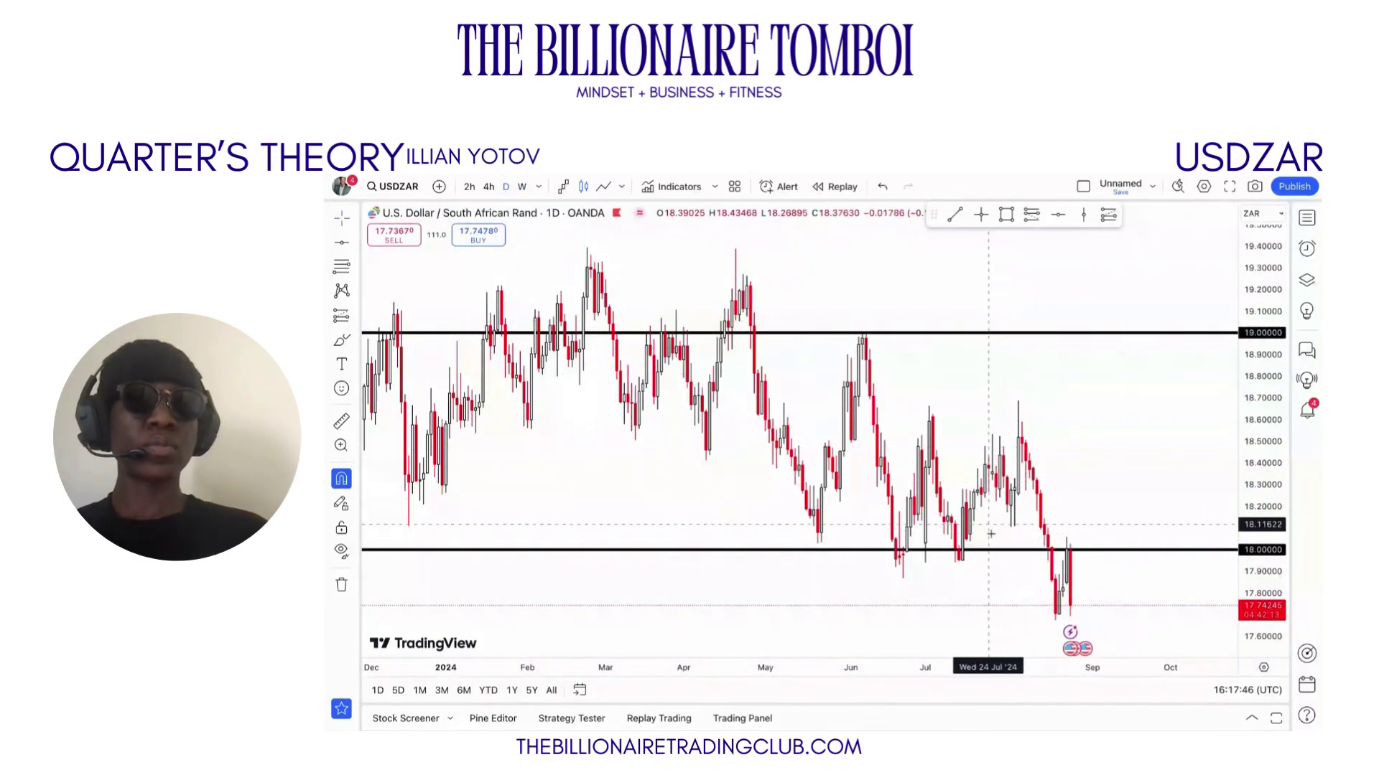
pyautogui.moveTo(1269, 281); pyautogui.dragTo(1268, 305)
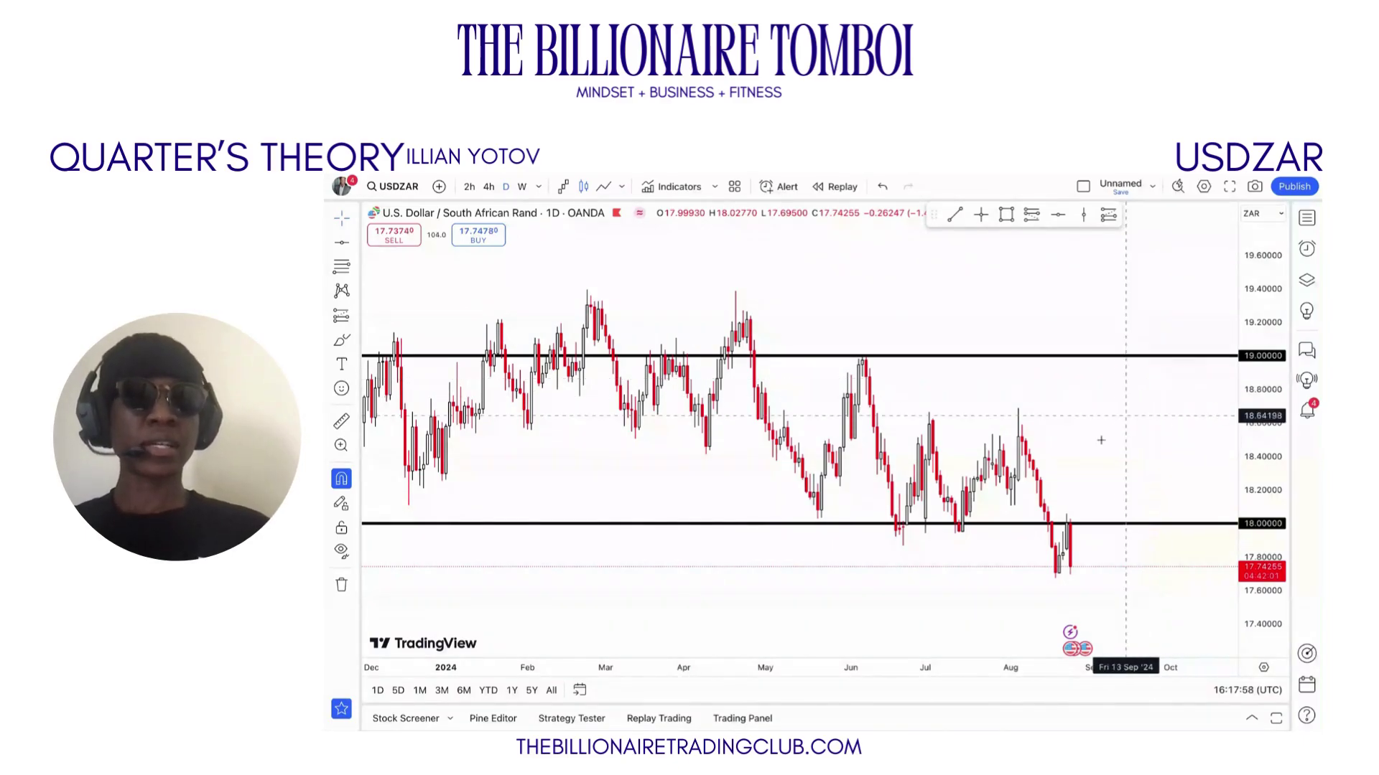
# Add a horizontal line at 18.50, coloured orange with the thinner second thickness
pyautogui.click(1056, 218)
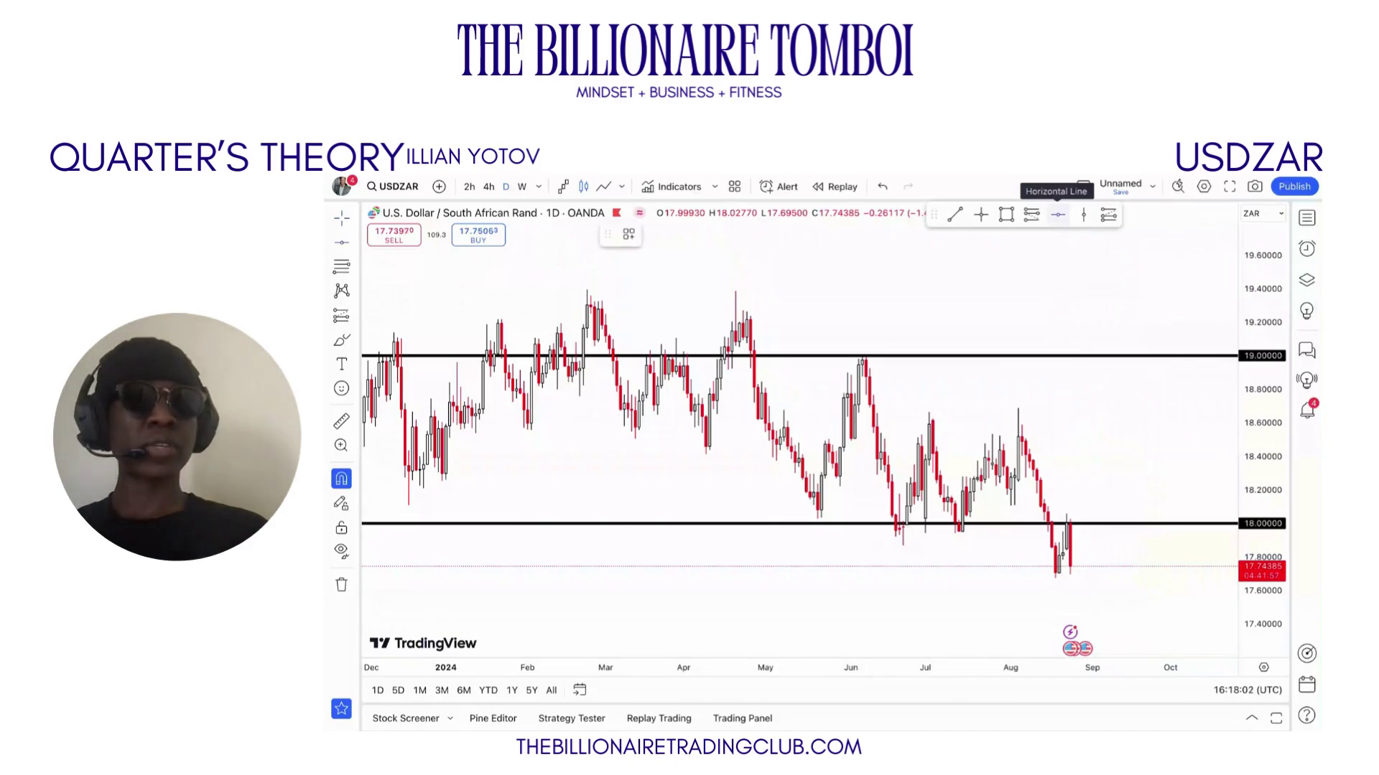
pyautogui.click(1030, 448)
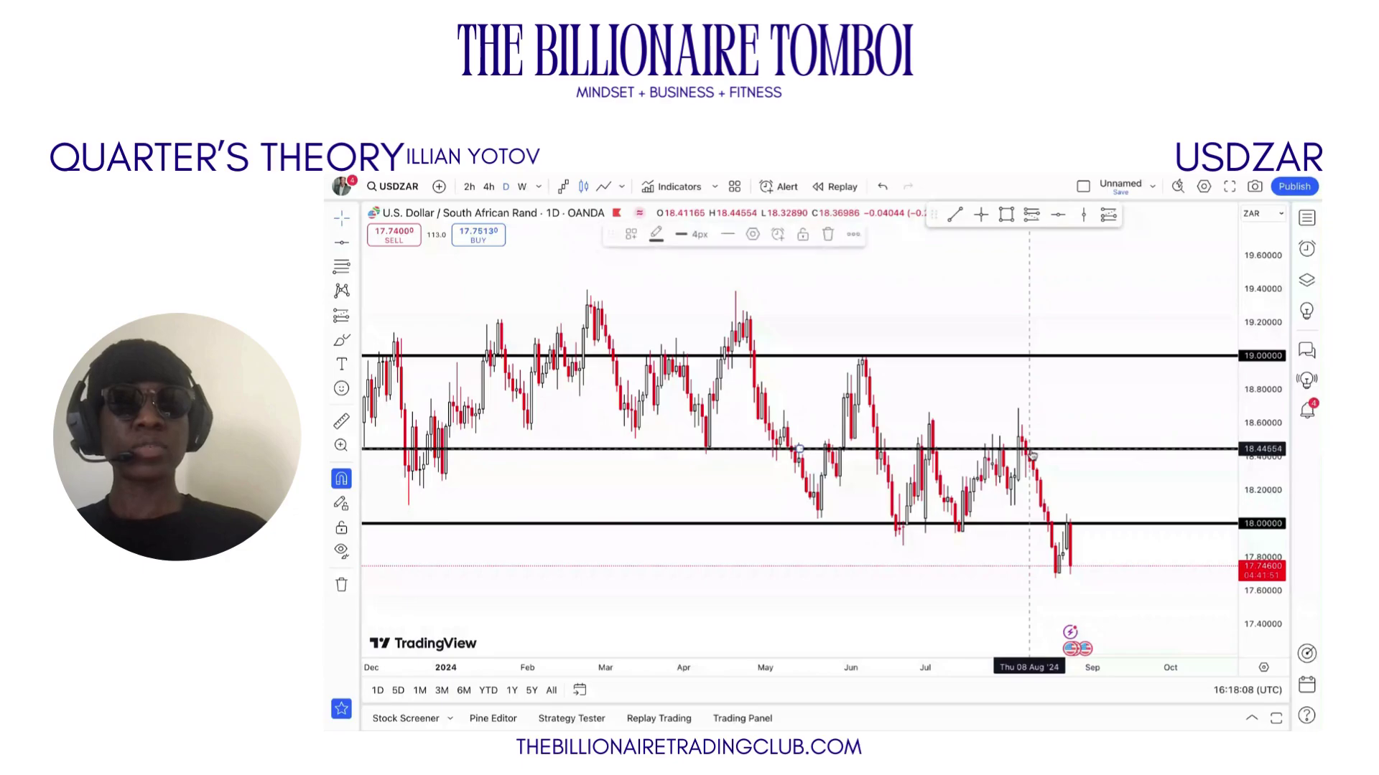
pyautogui.doubleClick(1032, 451)
pyautogui.write('18.445')
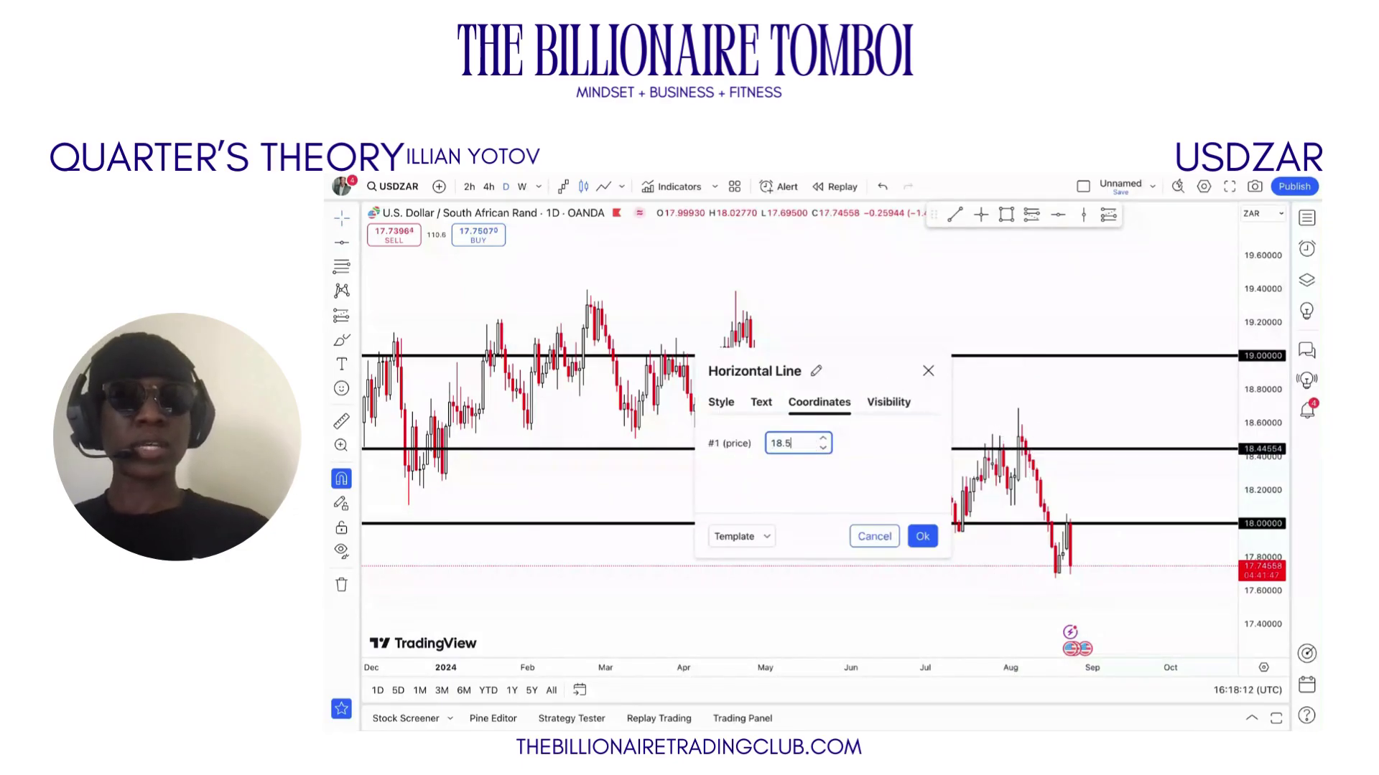
pyautogui.click(714, 404)
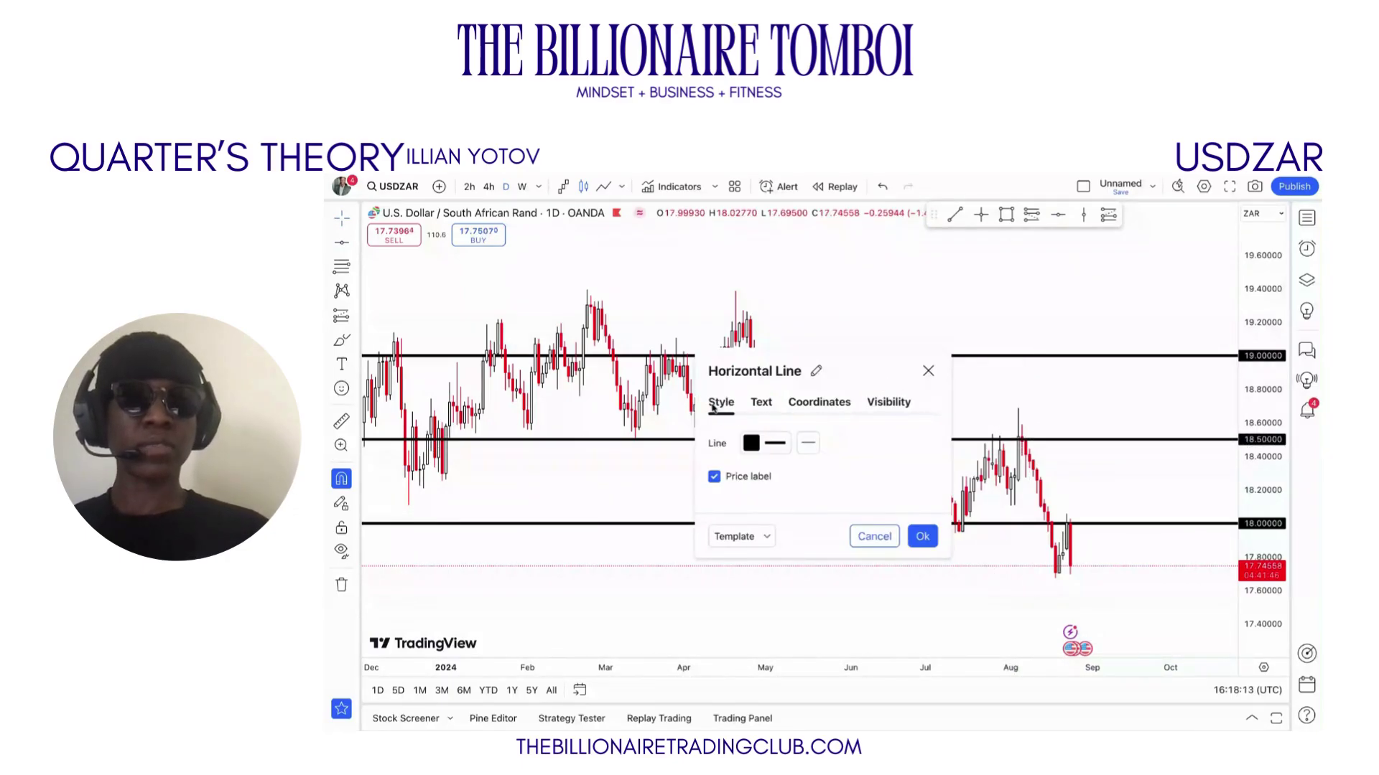
pyautogui.click(767, 451)
pyautogui.click(878, 615)
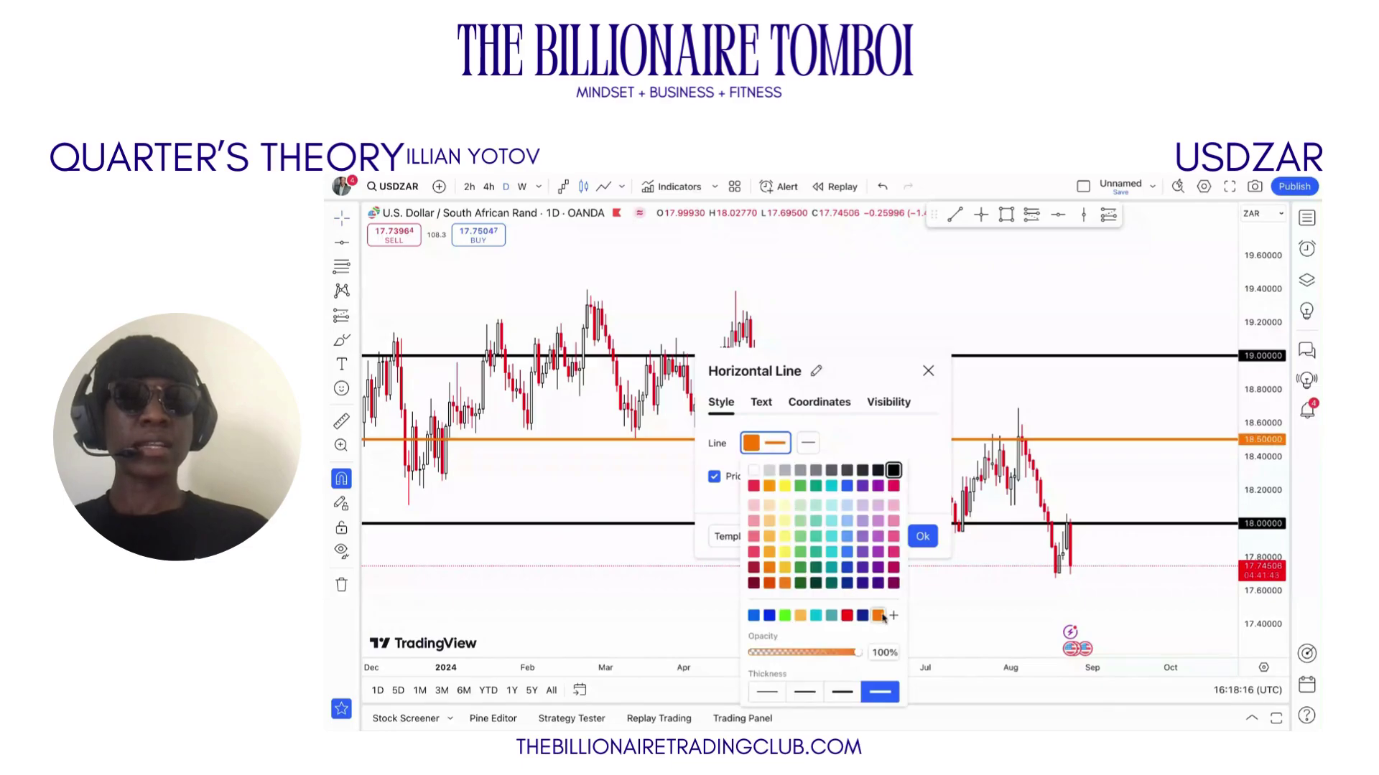
pyautogui.click(814, 692)
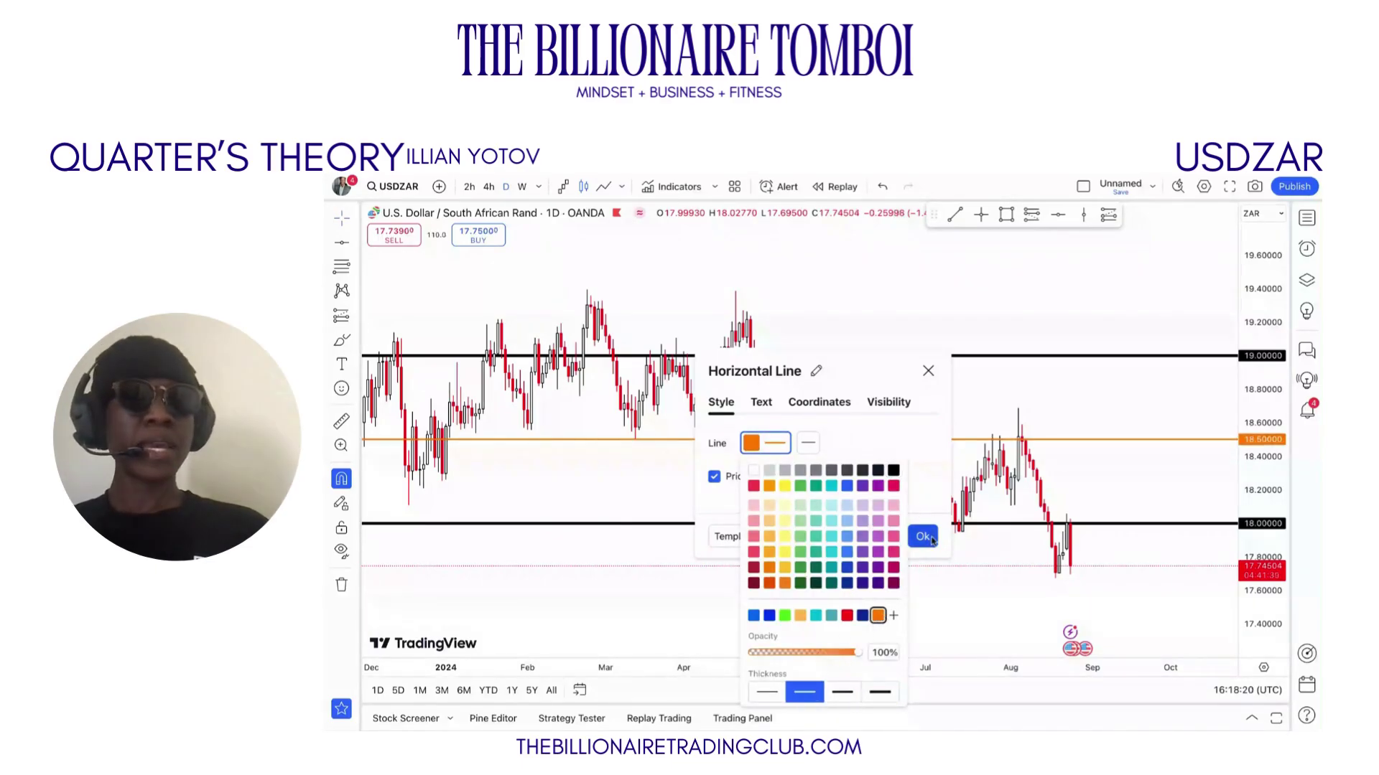
pyautogui.click(925, 537)
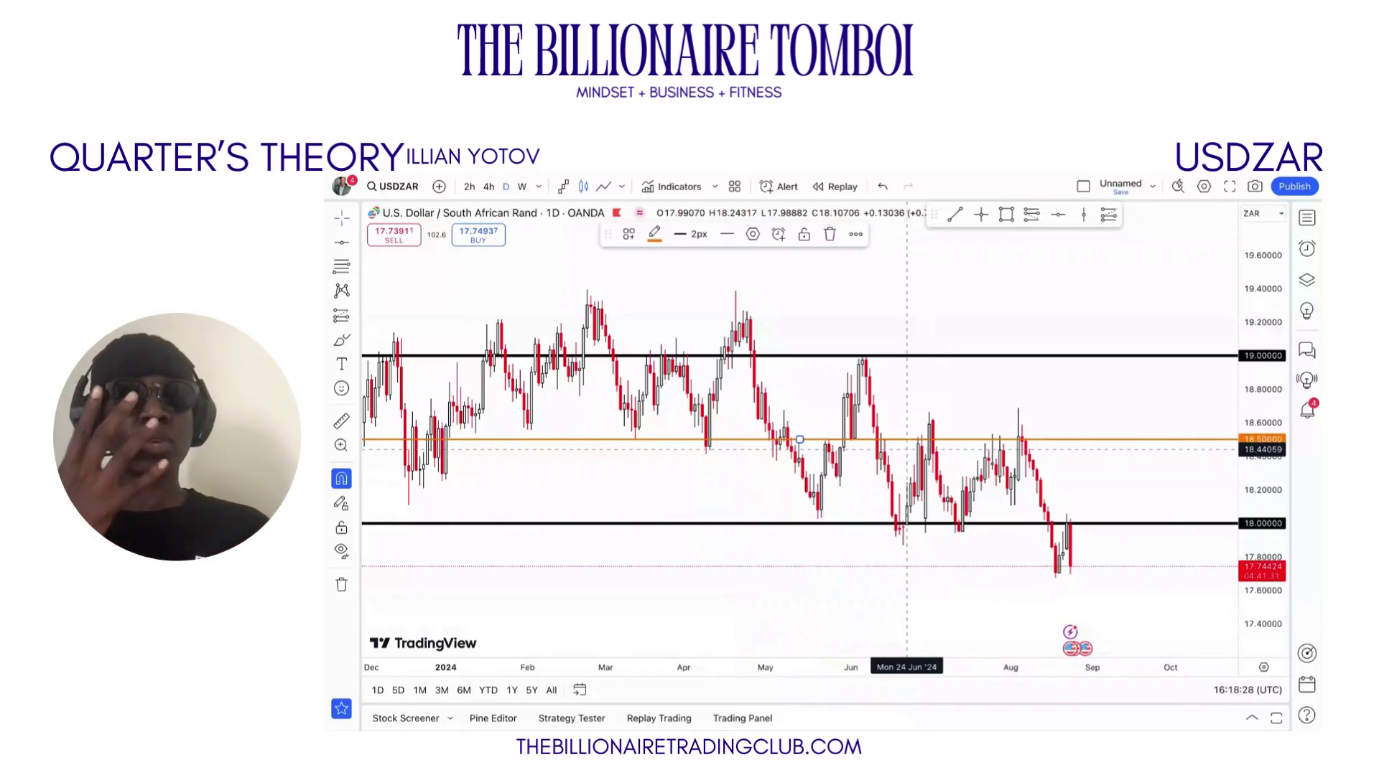
pyautogui.click(880, 474)
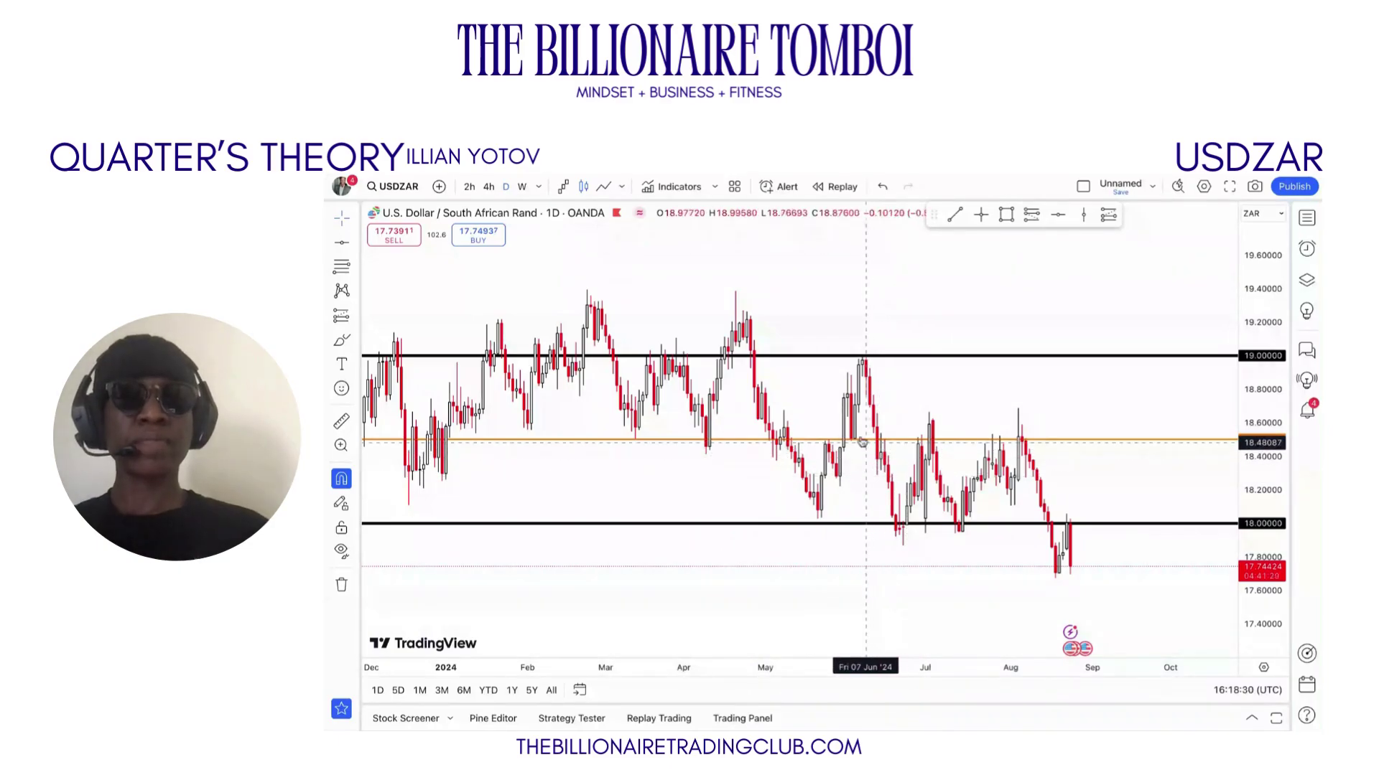
pyautogui.click(852, 440)
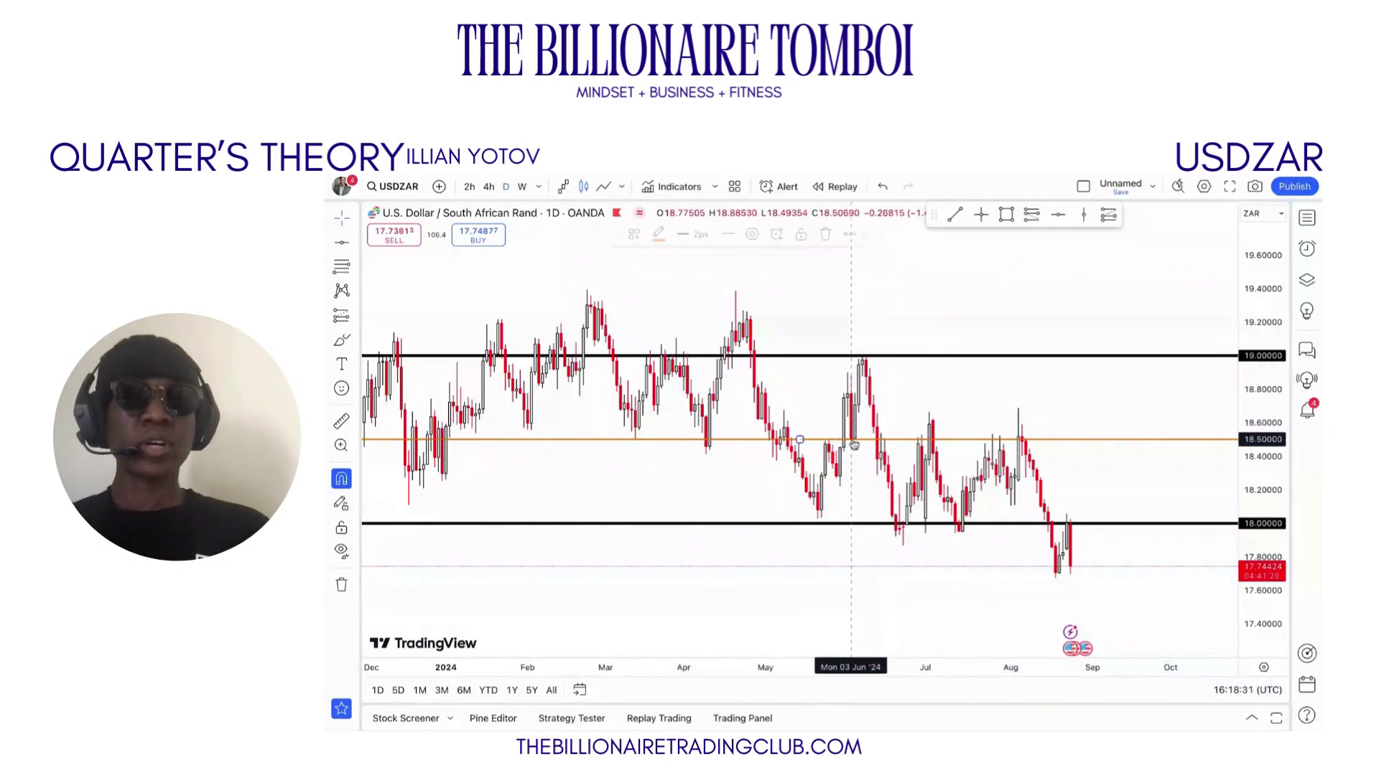
# Paste a text note above the orange 18.50 line and erase its wording
pyautogui.click(833, 483)
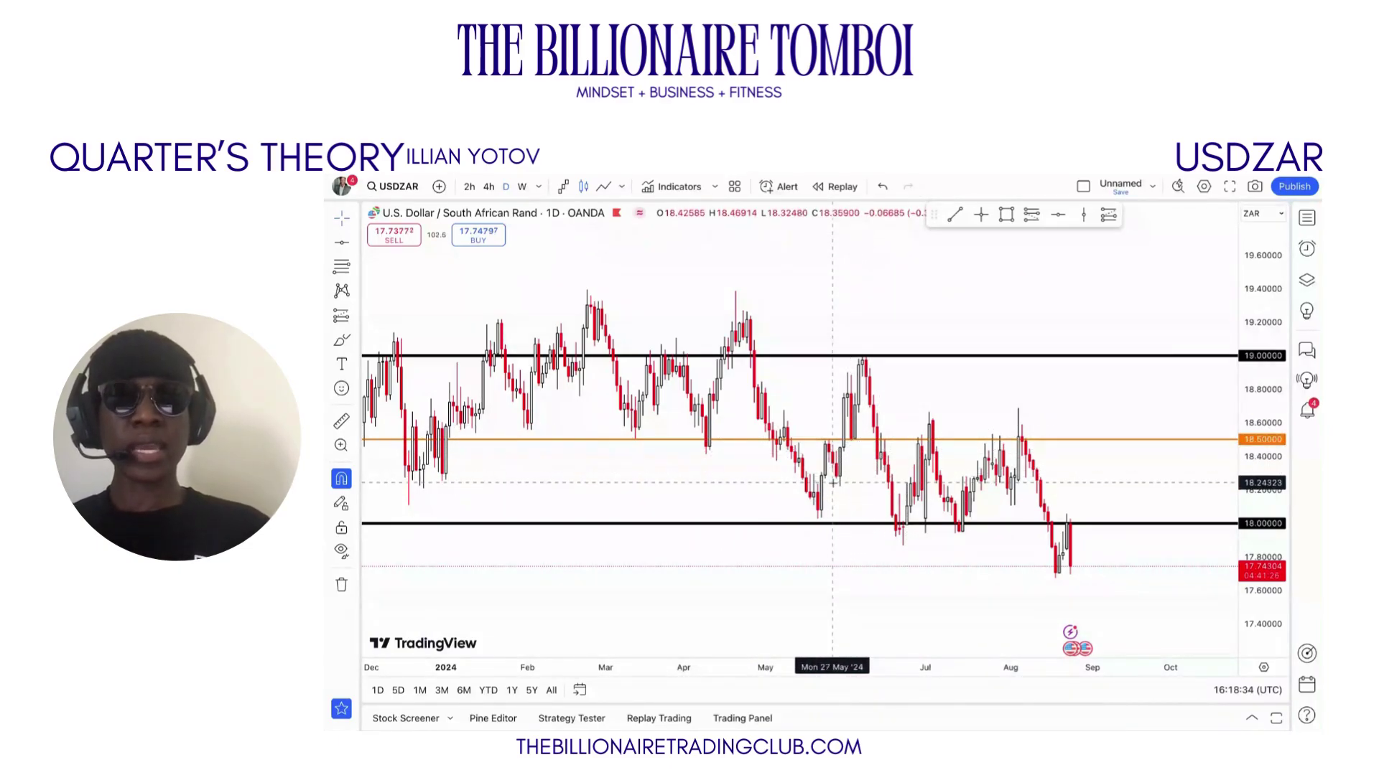
pyautogui.hotkey('ctrl', 'v')
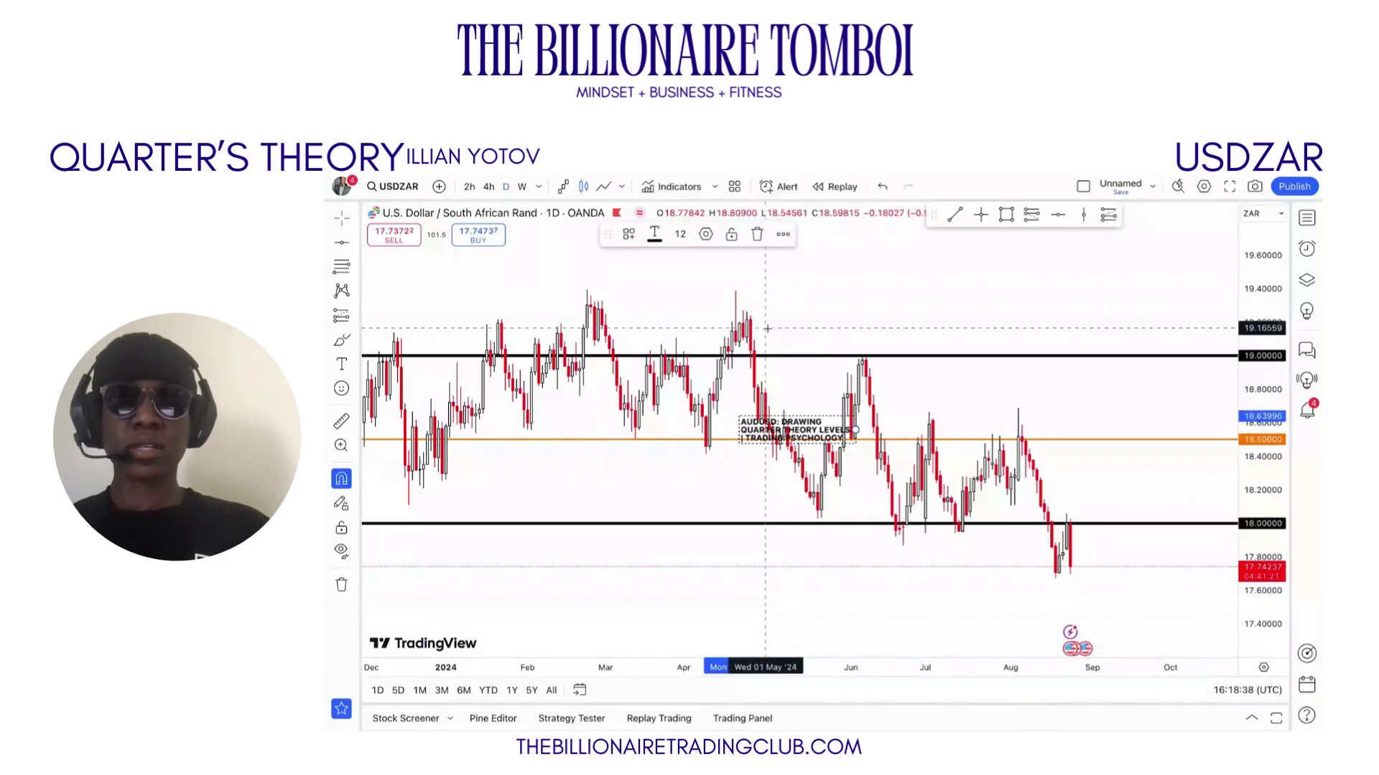
pyautogui.doubleClick(797, 429)
pyautogui.press('BackSpace')
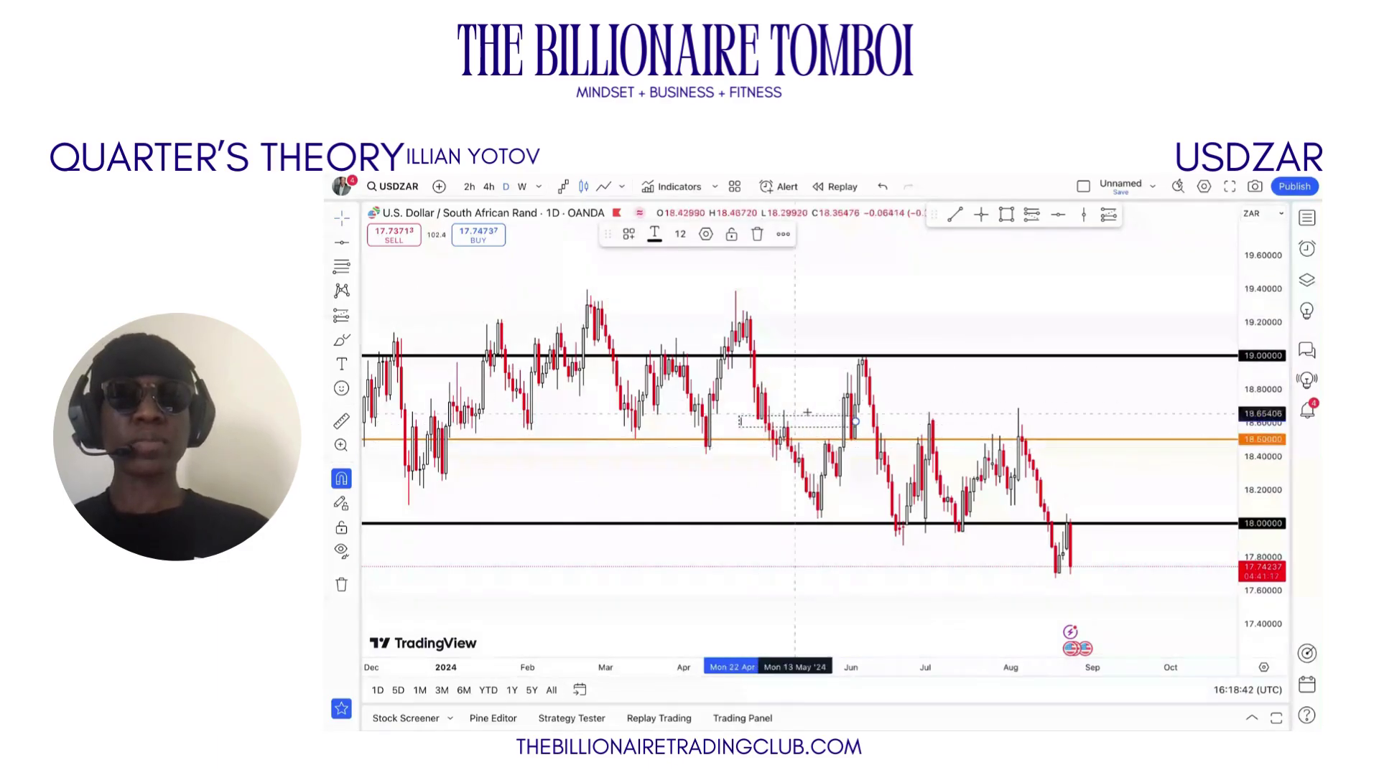
# Delete the empty text box and copy the orange 18.50 line to a new line at 18.25
pyautogui.click(757, 235)
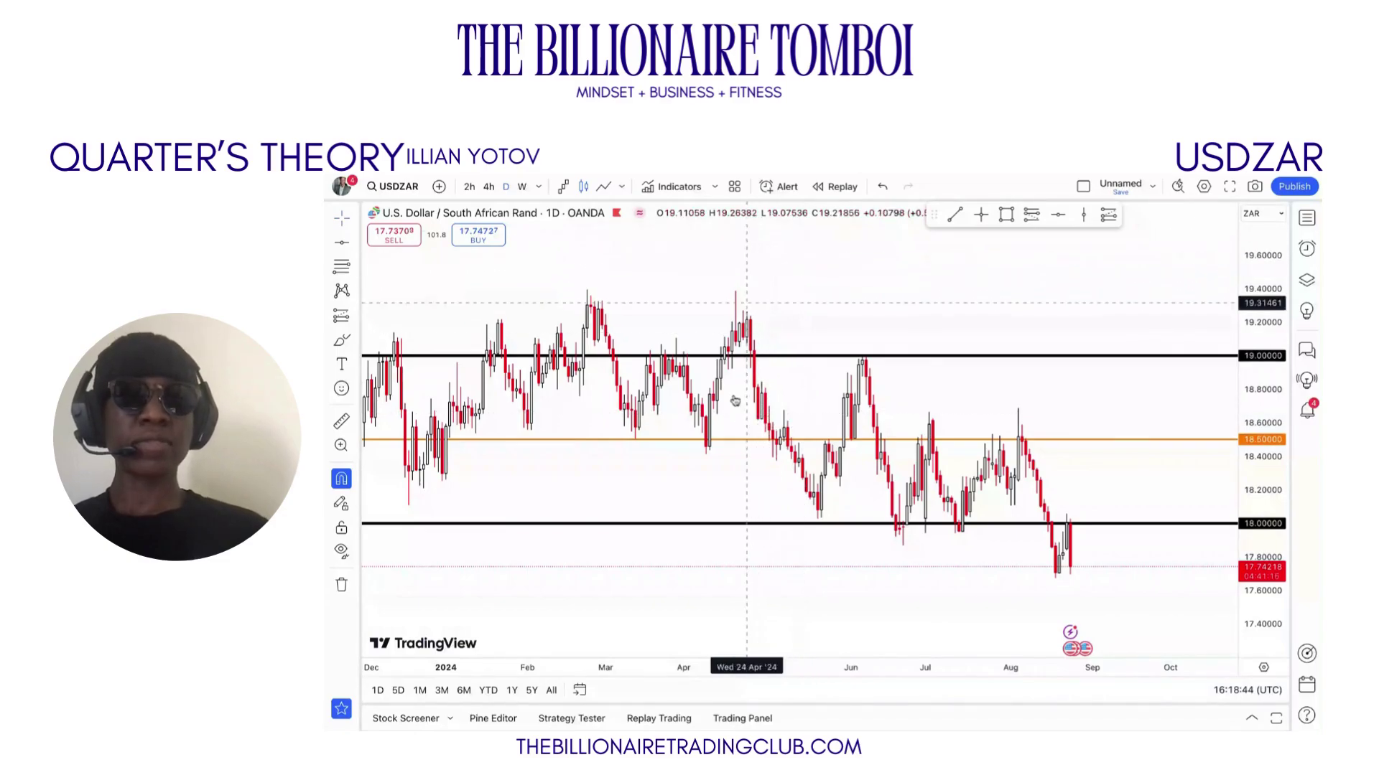
pyautogui.click(731, 443)
pyautogui.moveTo(731, 445); pyautogui.dragTo(747, 406)
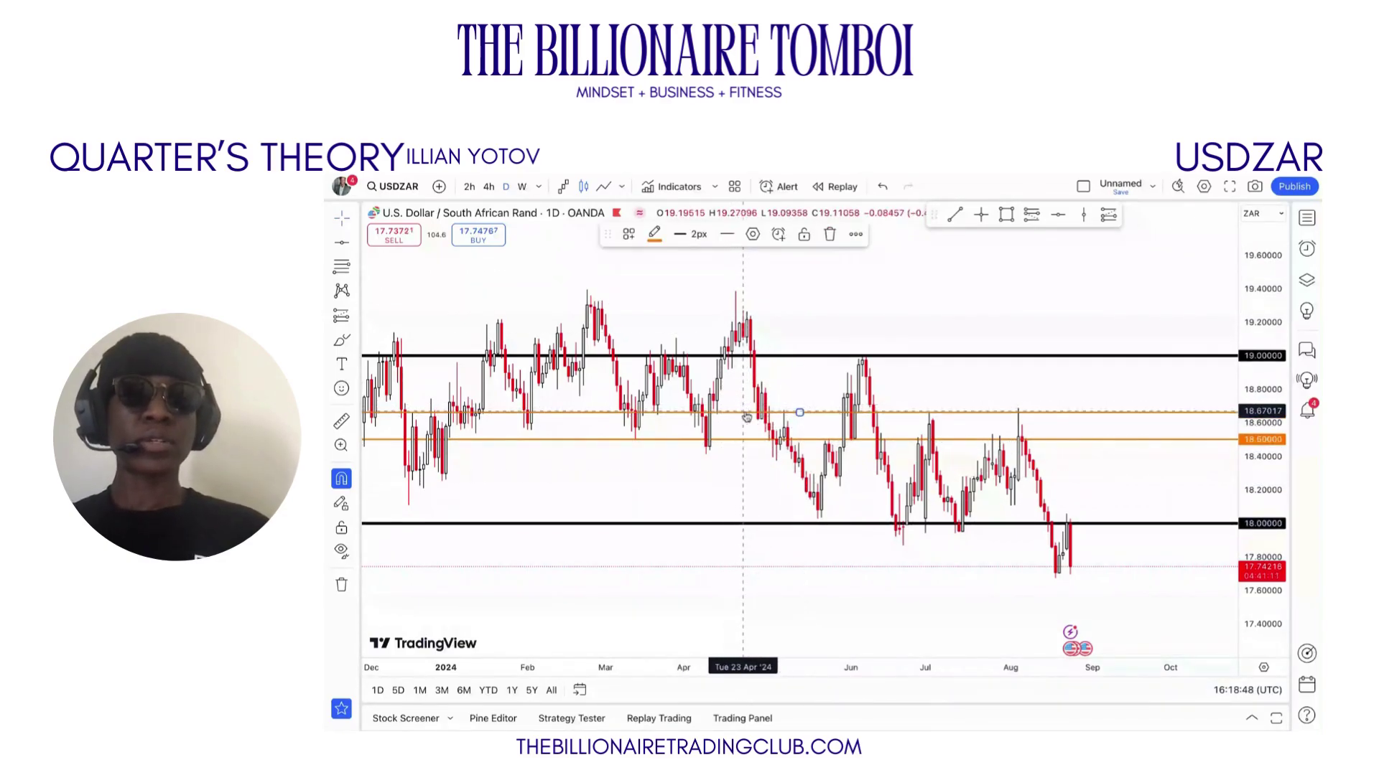
pyautogui.doubleClick(747, 412)
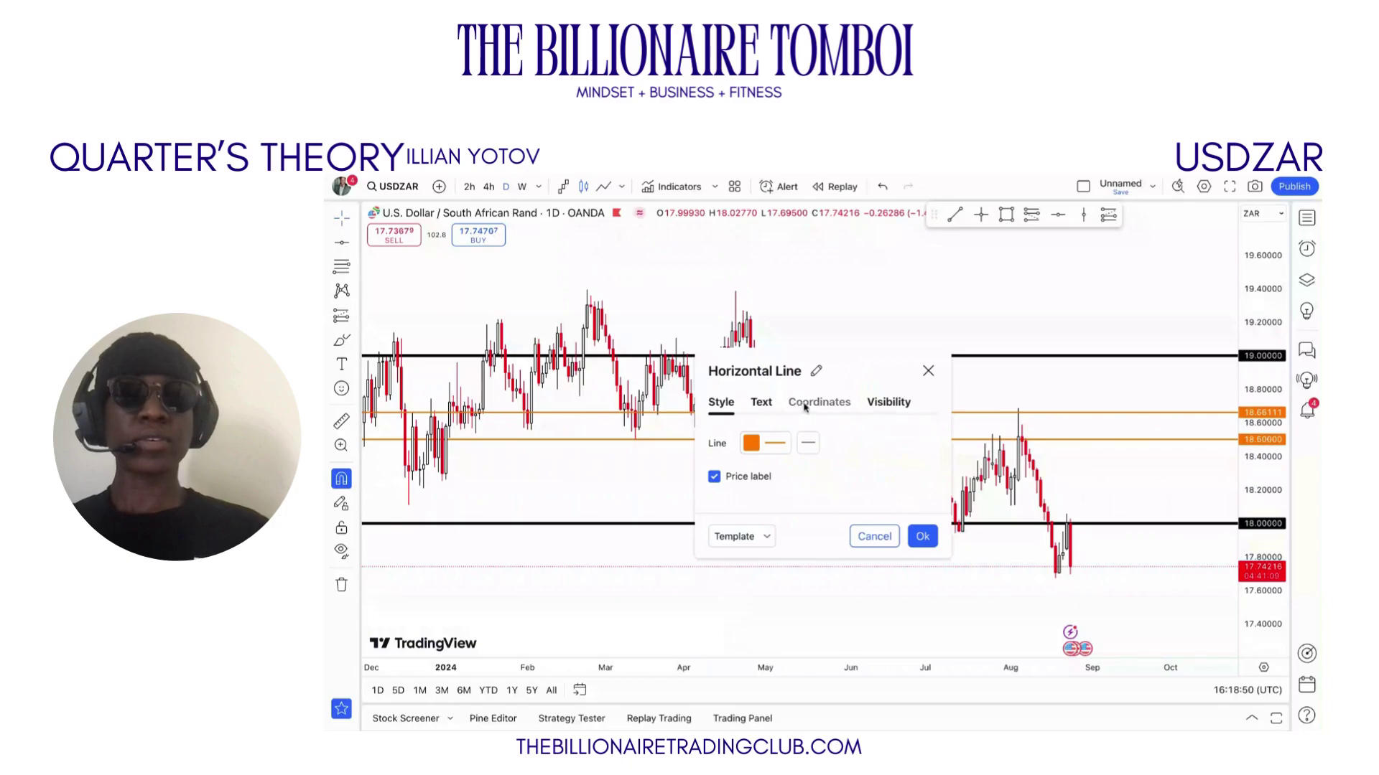
pyautogui.click(761, 403)
pyautogui.click(816, 403)
pyautogui.doubleClick(798, 441)
pyautogui.write('18.25000')
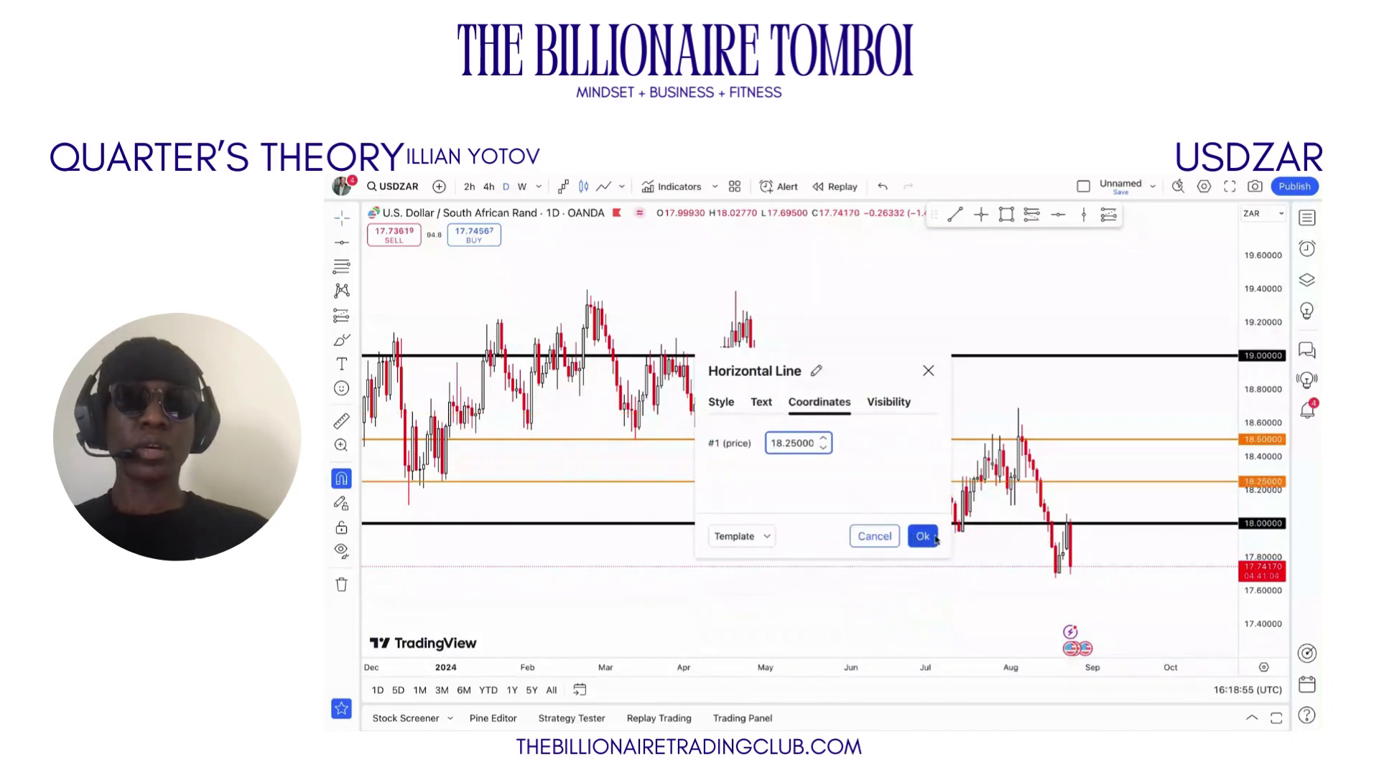
pyautogui.click(922, 536)
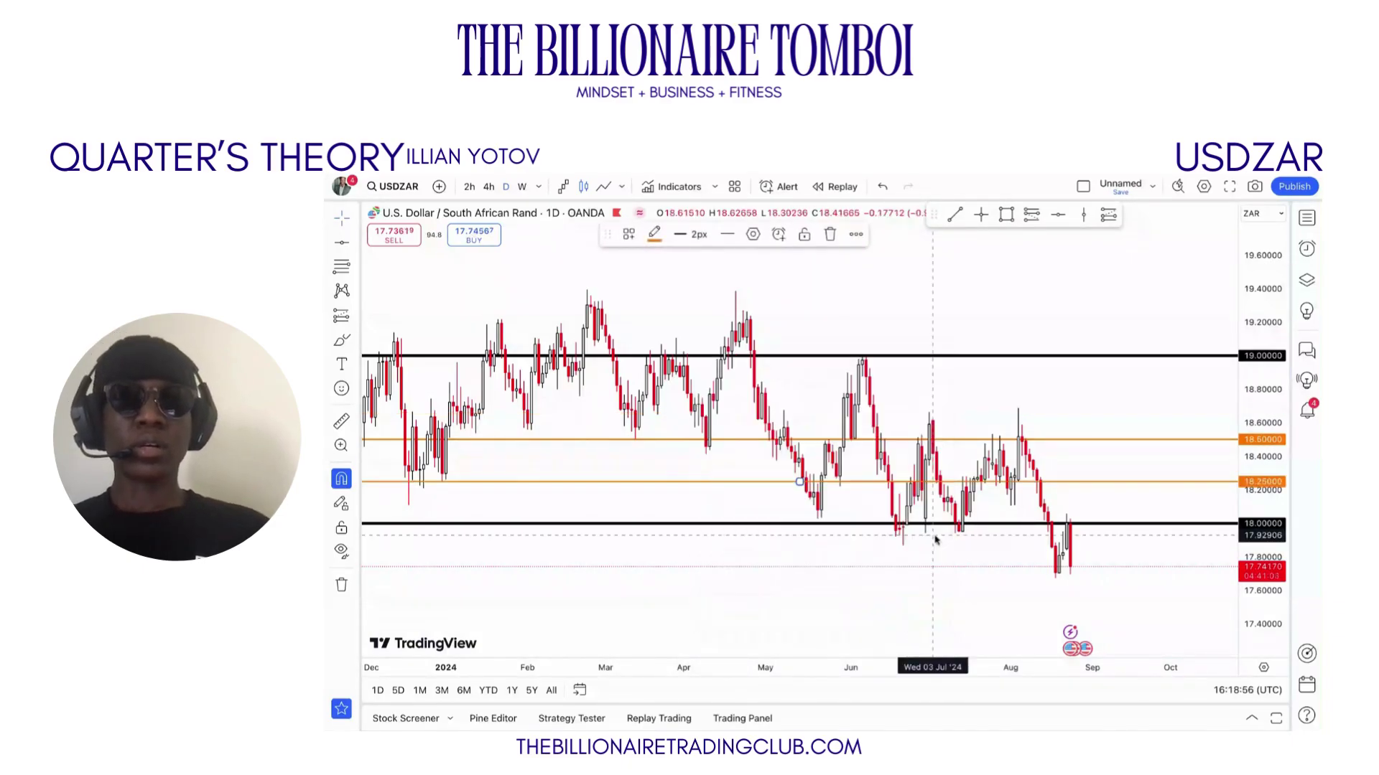
pyautogui.click(762, 495)
pyautogui.click(1058, 215)
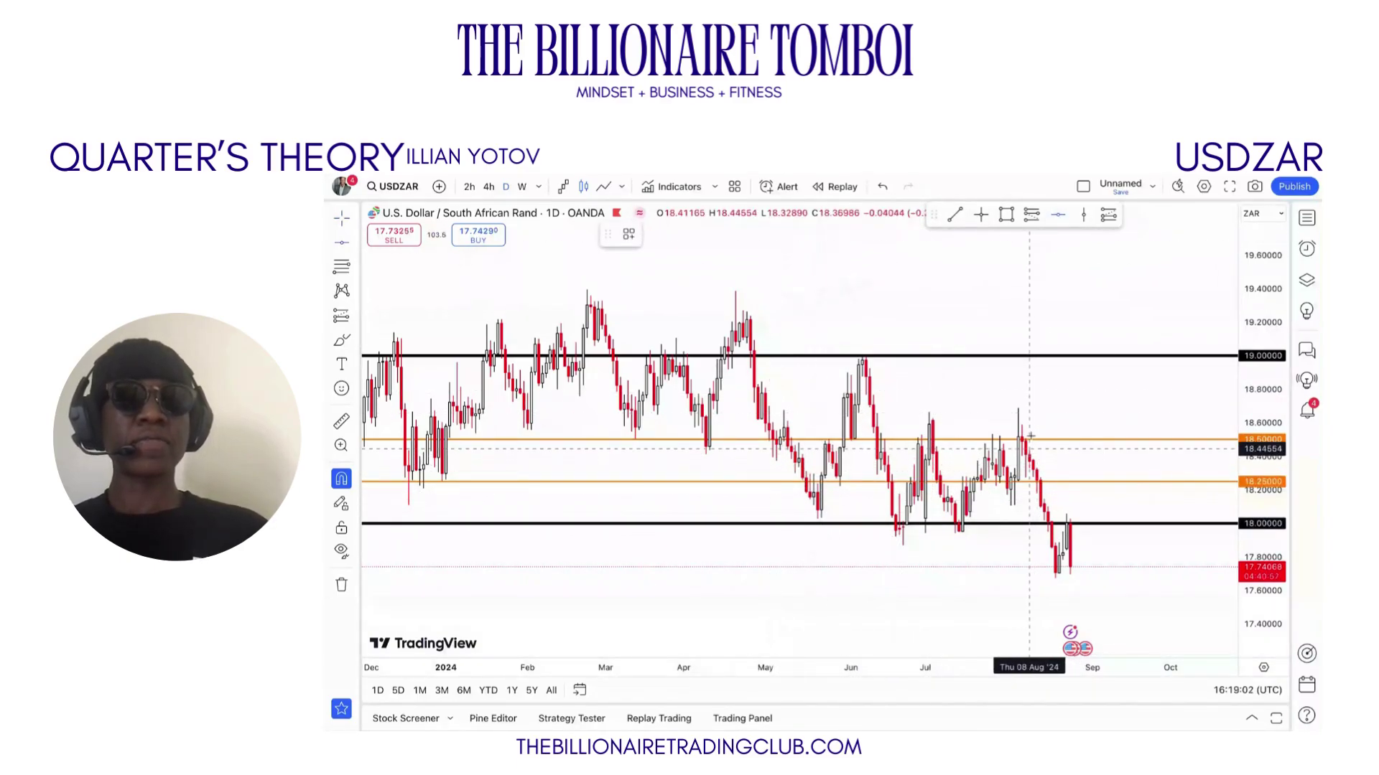
# Add a horizontal line at 18.75 and slightly adjust the black 19.00 line
pyautogui.click(1006, 394)
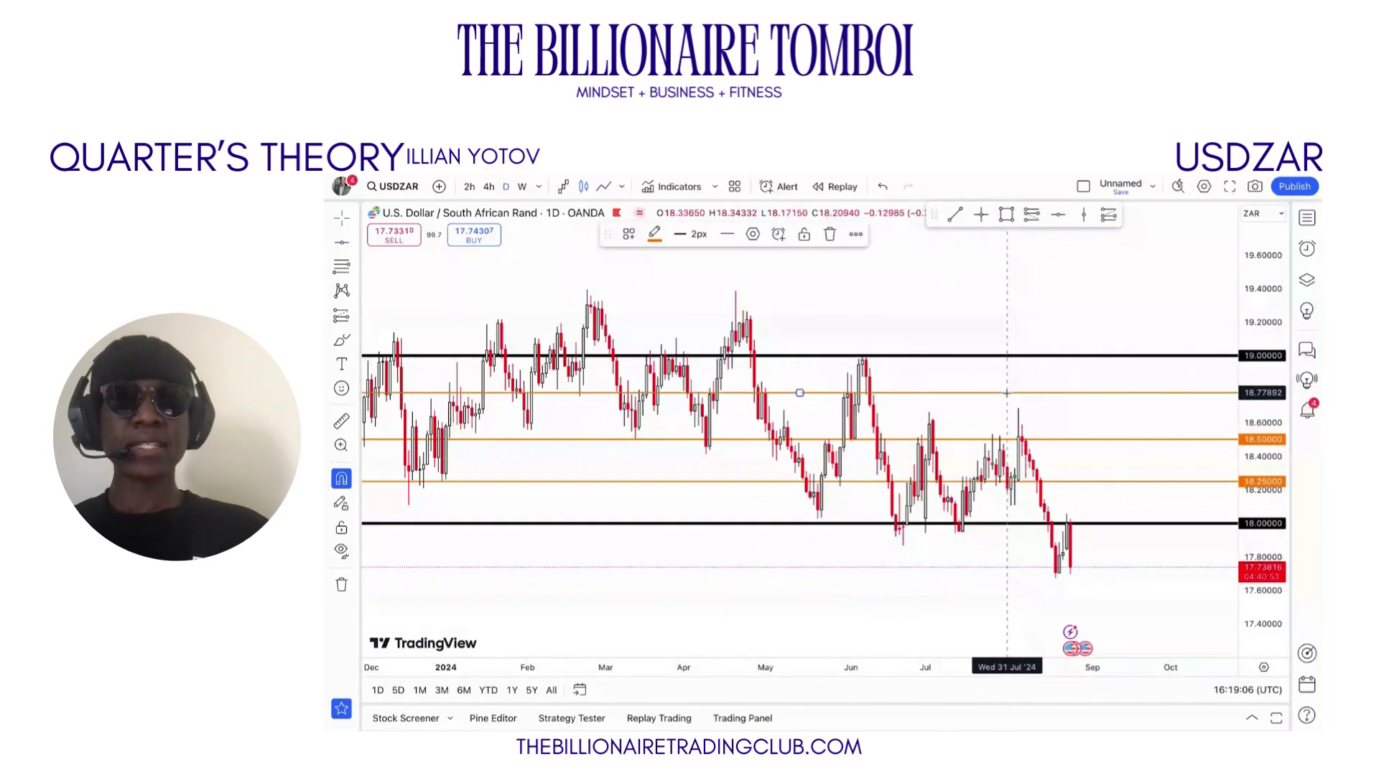
pyautogui.doubleClick(1006, 394)
pyautogui.click(820, 402)
pyautogui.write('18.75000')
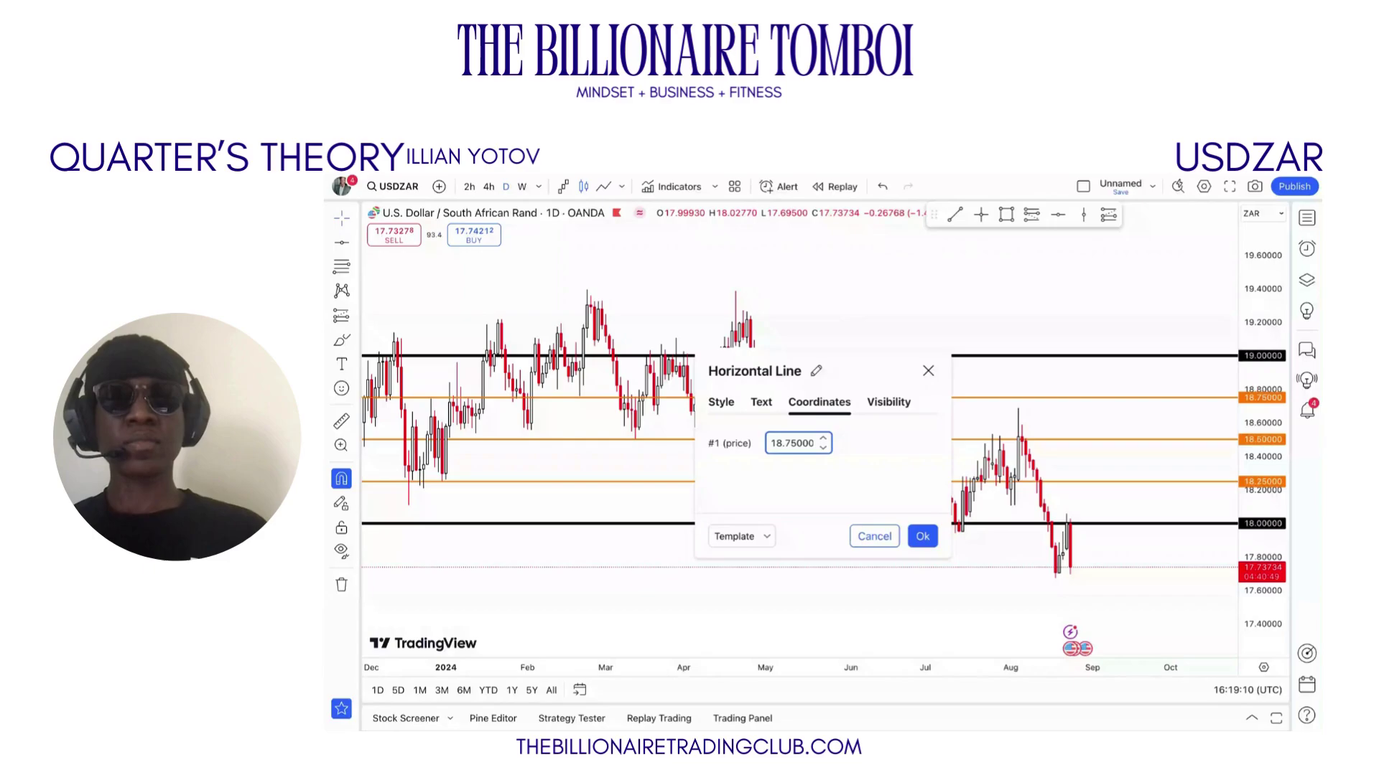
pyautogui.click(923, 540)
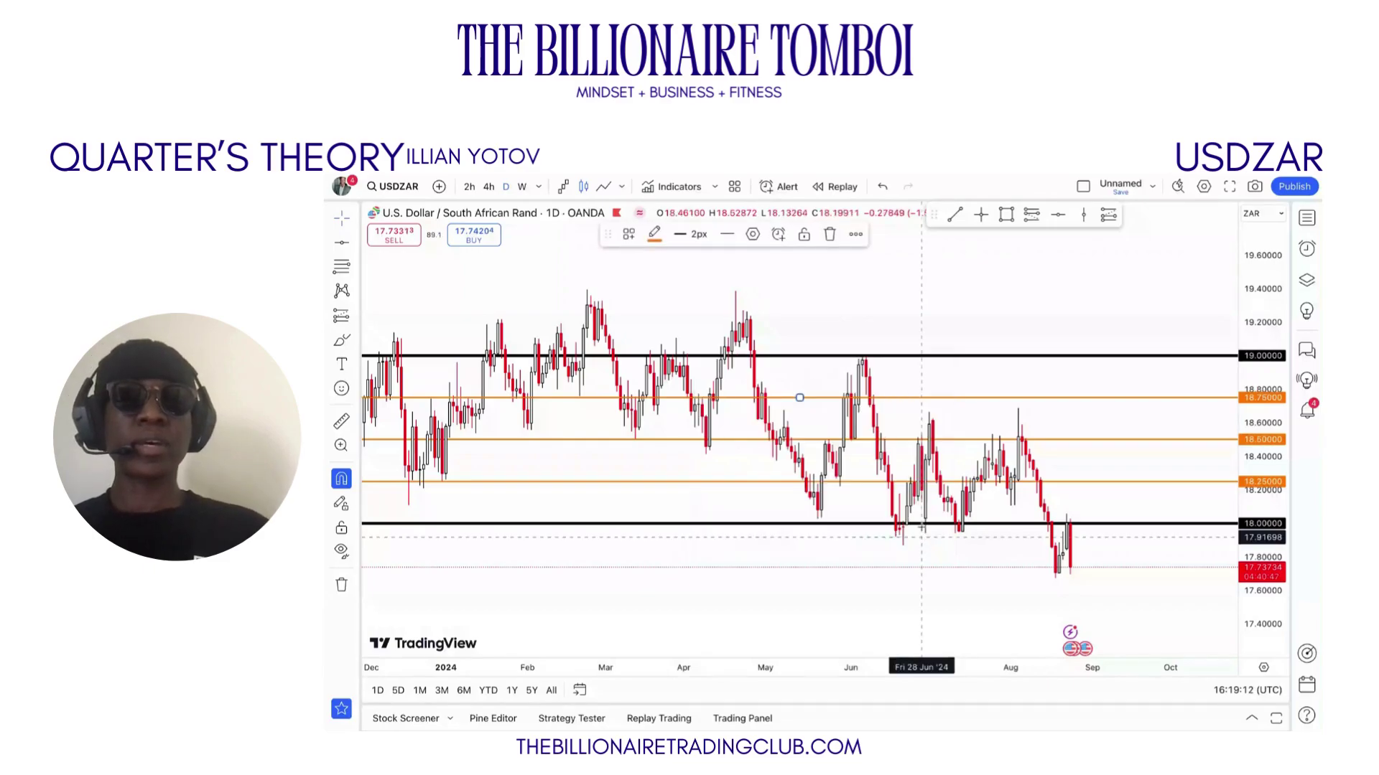
pyautogui.moveTo(917, 359); pyautogui.dragTo(920, 357)
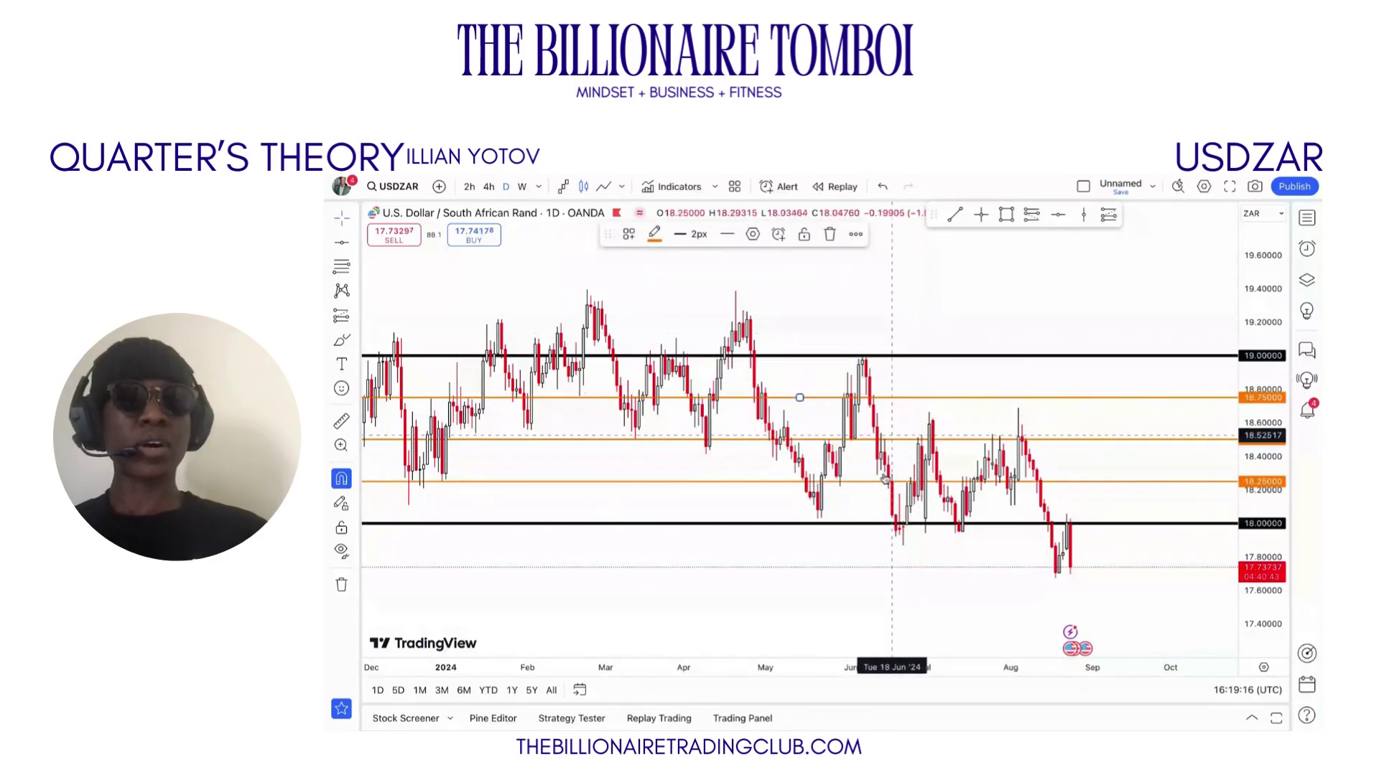
pyautogui.moveTo(893, 357); pyautogui.dragTo(891, 355)
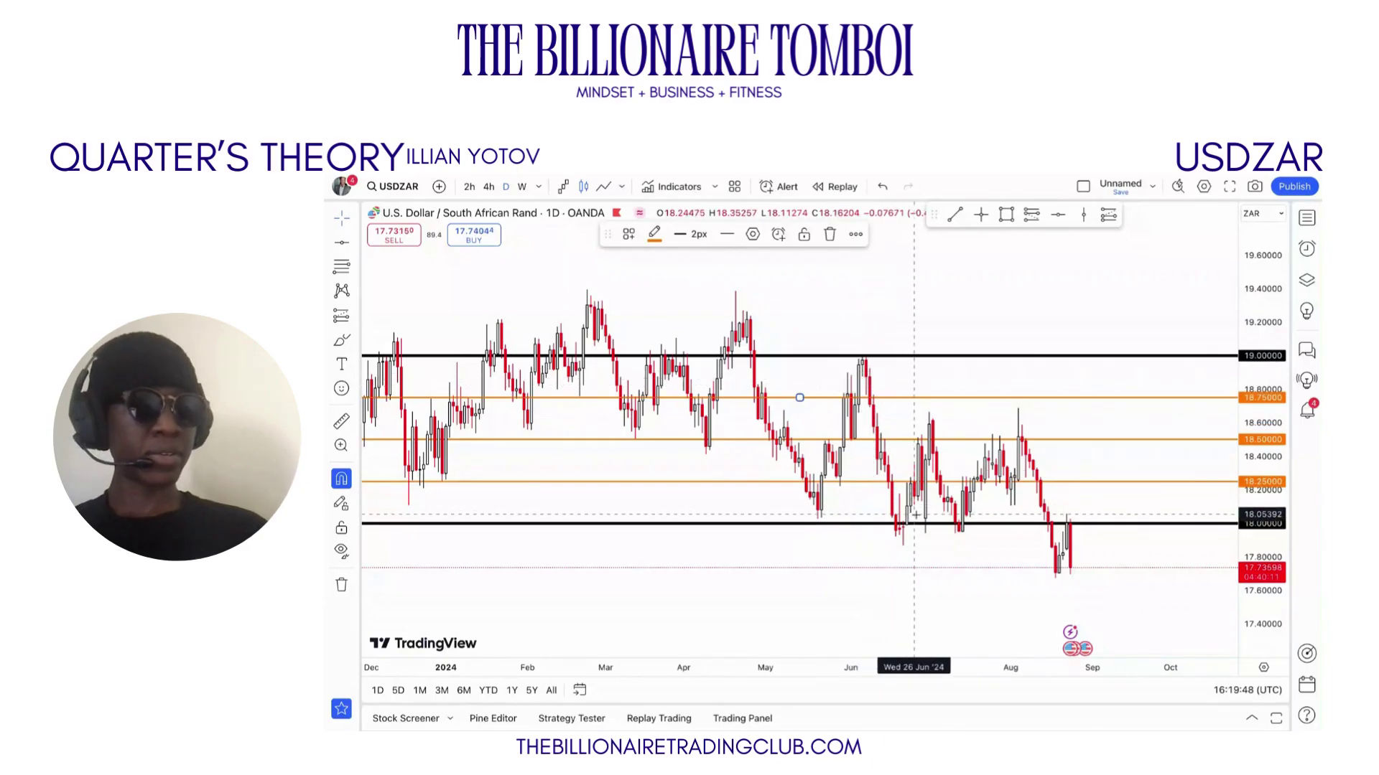
# Draw a horizontal line below the black 18.00 line and set its price to 17.75
pyautogui.moveTo(926, 480); pyautogui.dragTo(880, 480)
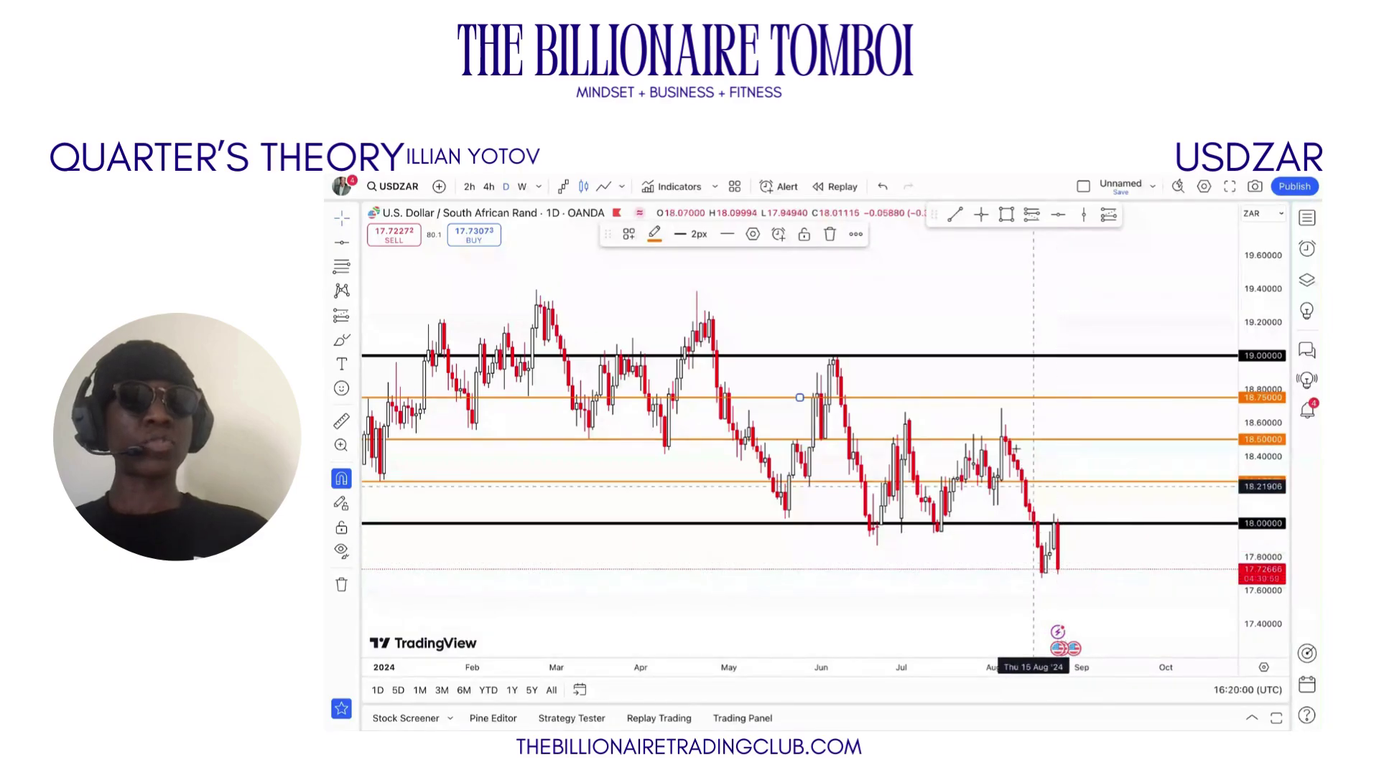
pyautogui.click(1062, 217)
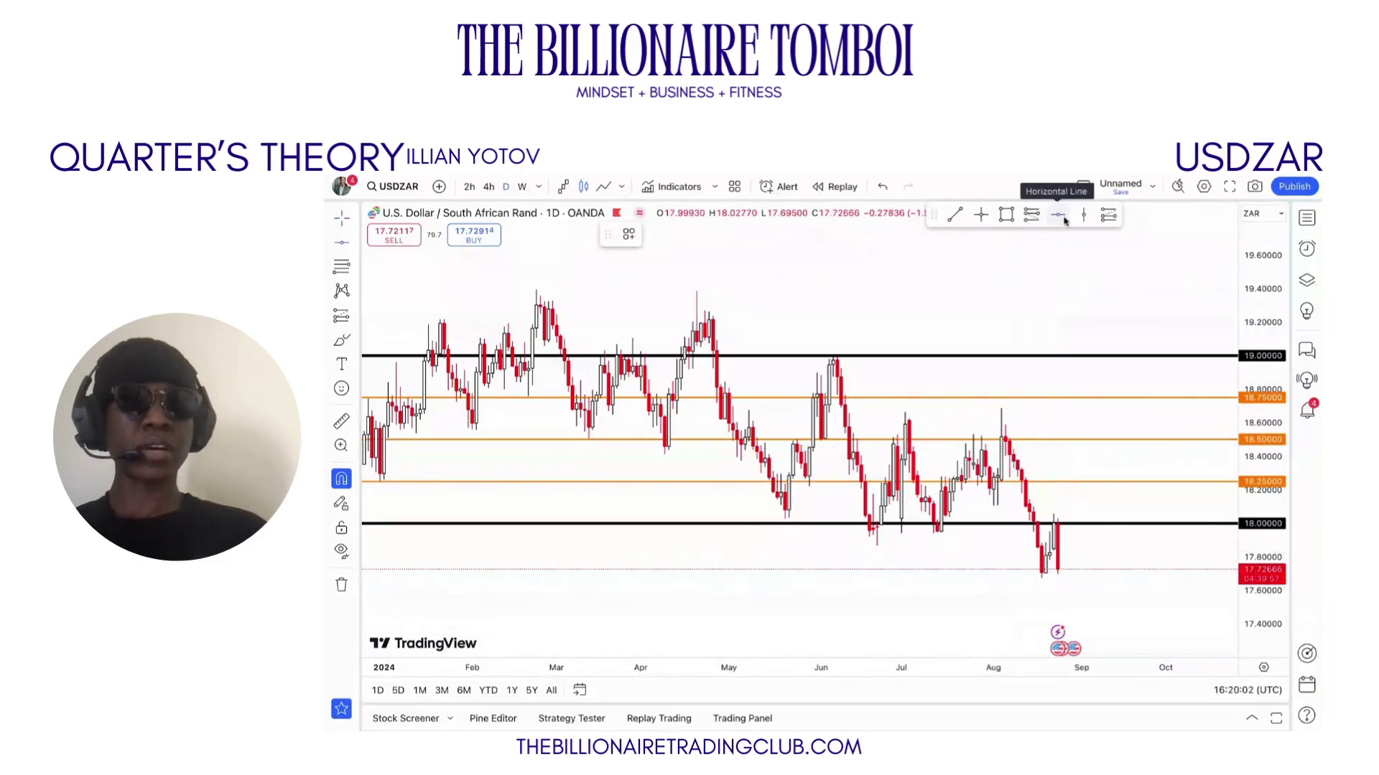
pyautogui.click(1010, 564)
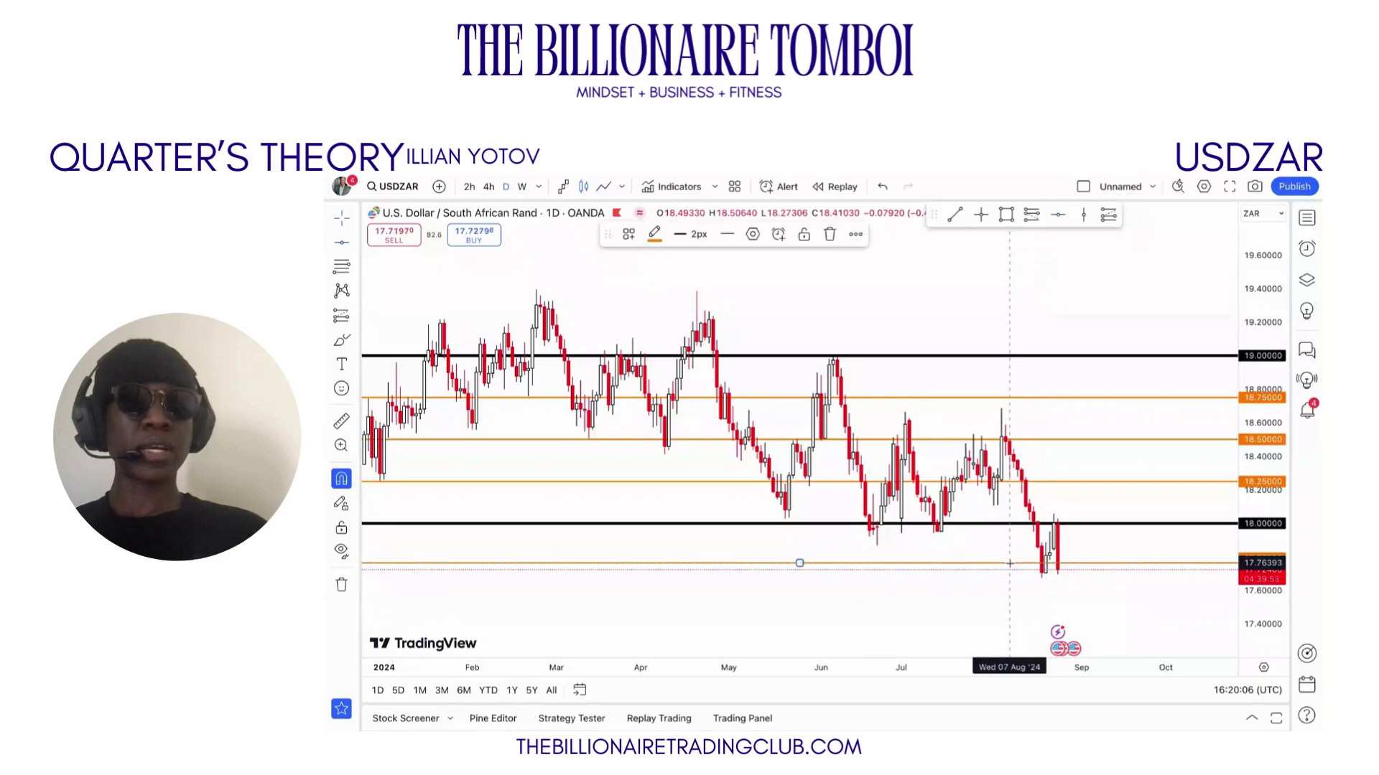
pyautogui.doubleClick(1010, 564)
pyautogui.click(809, 443)
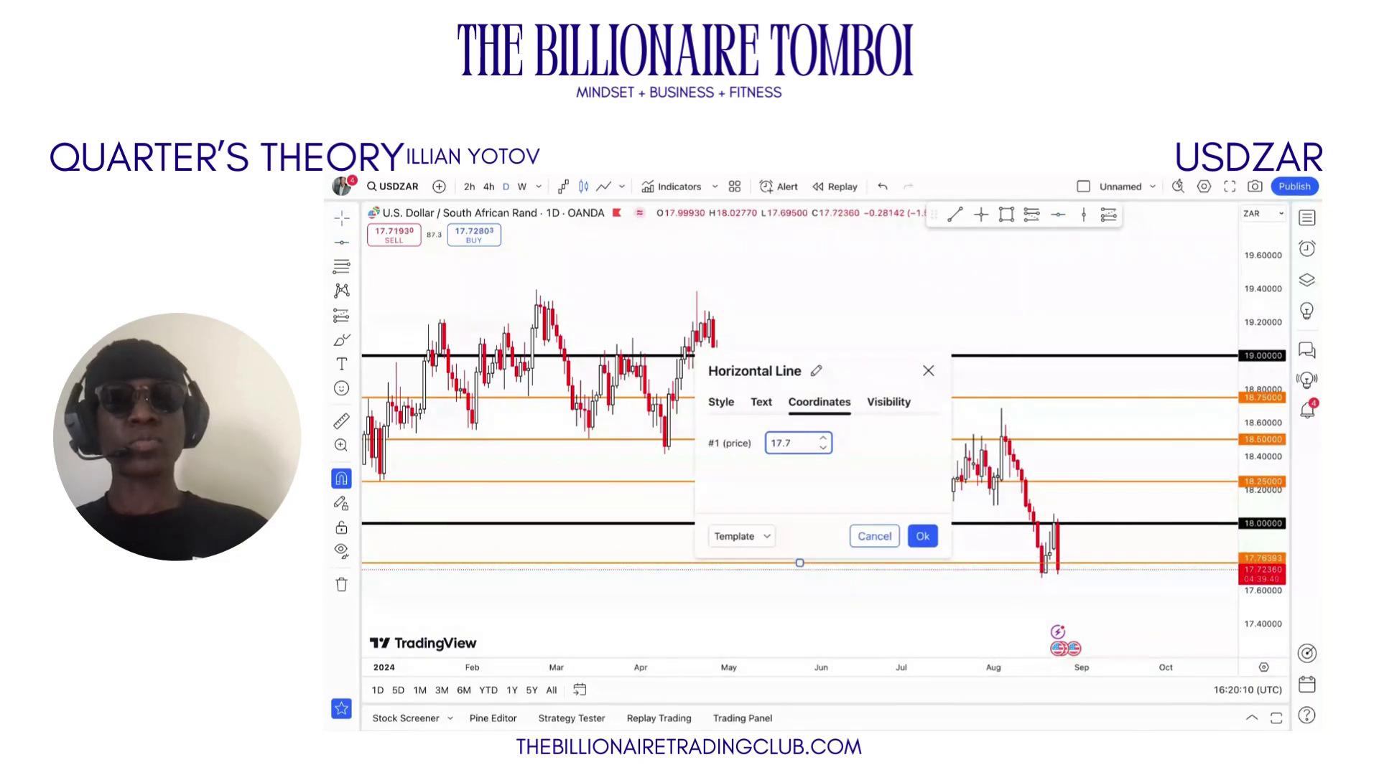
pyautogui.write('5')
pyautogui.press('Return')
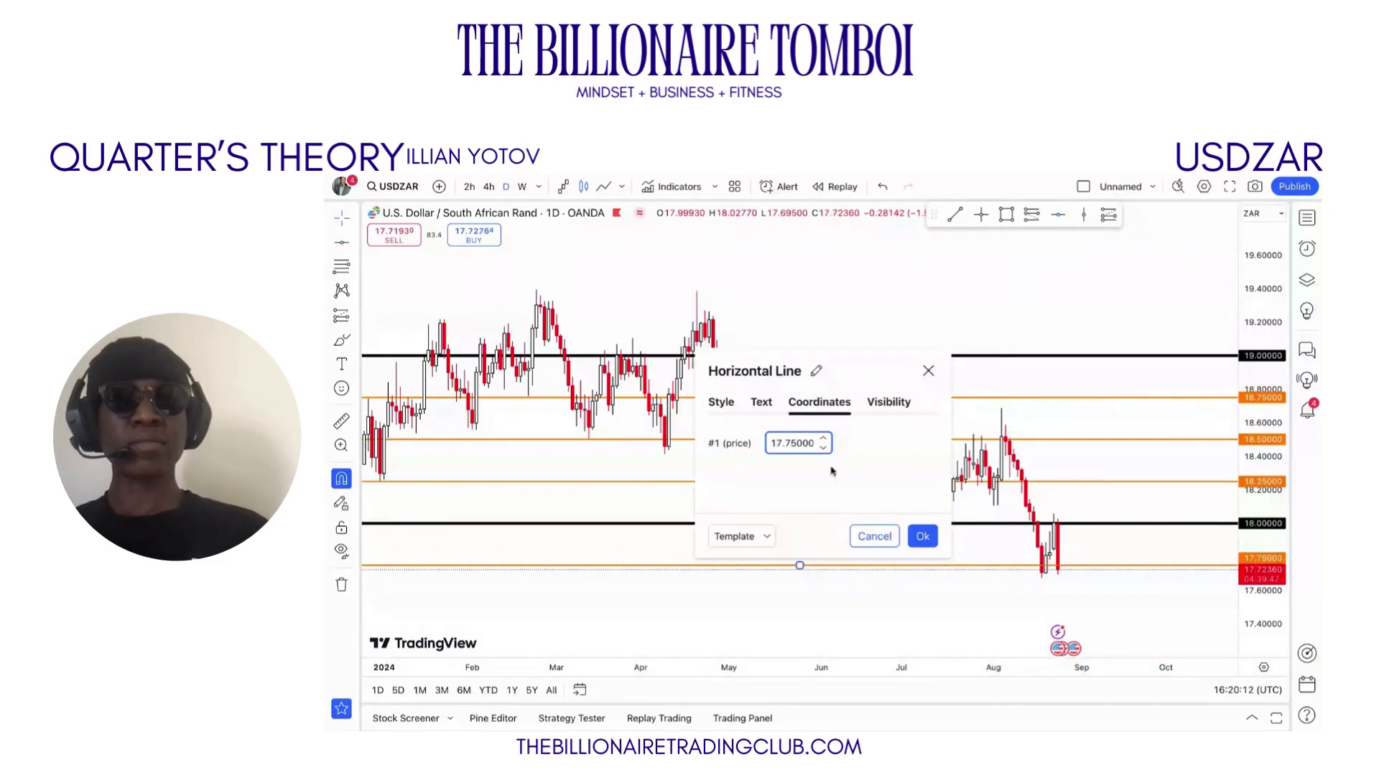
pyautogui.click(923, 538)
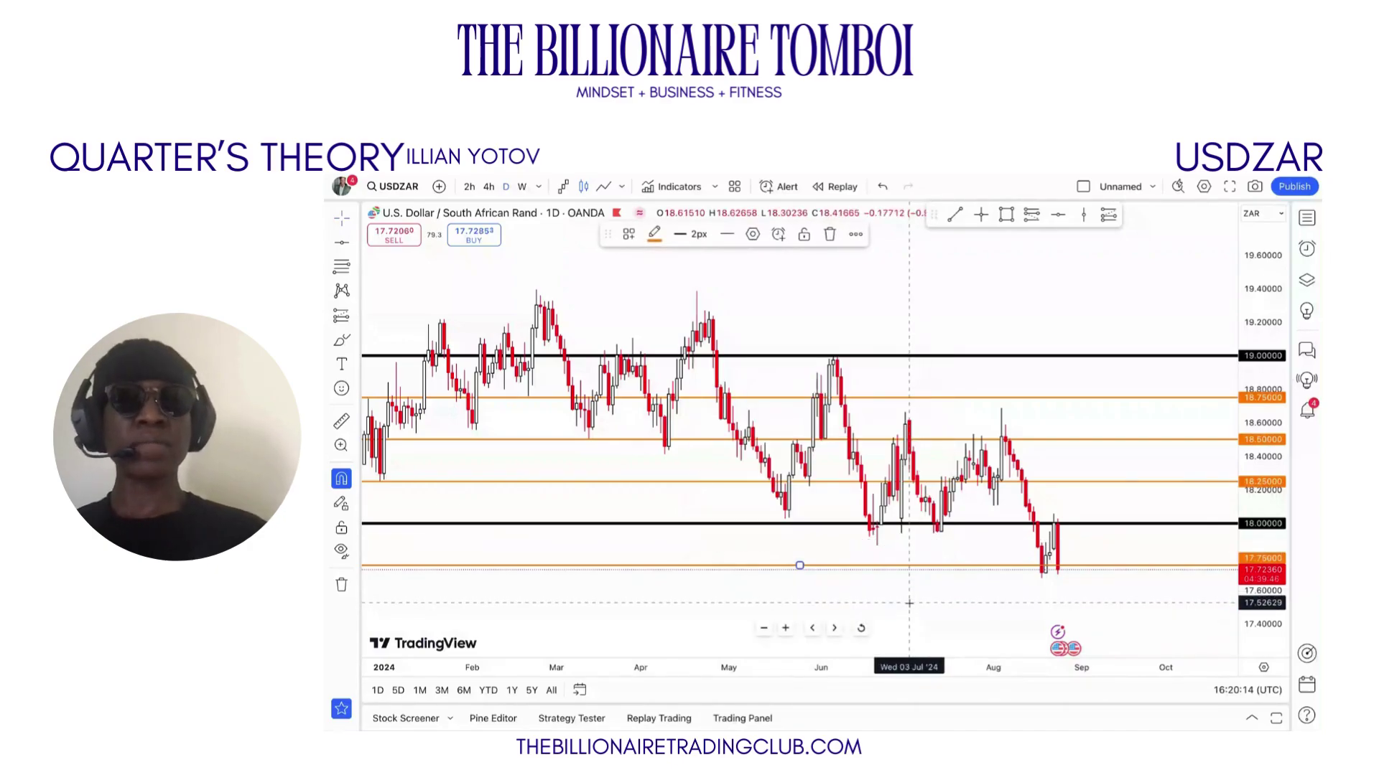
pyautogui.moveTo(1049, 299); pyautogui.dragTo(1055, 241)
# Draw a horizontal line under the 17.75 level with its price set to 17.50000
pyautogui.click(1059, 214)
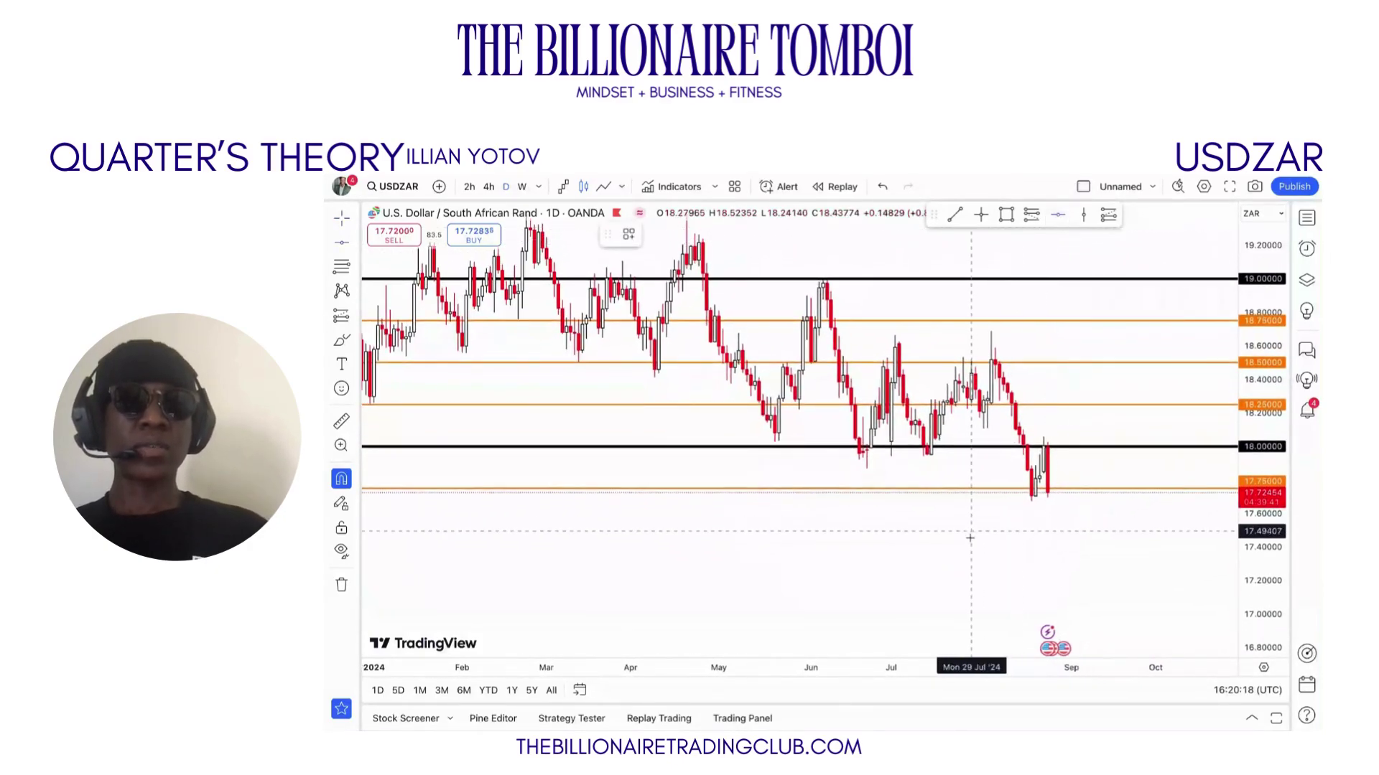
pyautogui.click(971, 523)
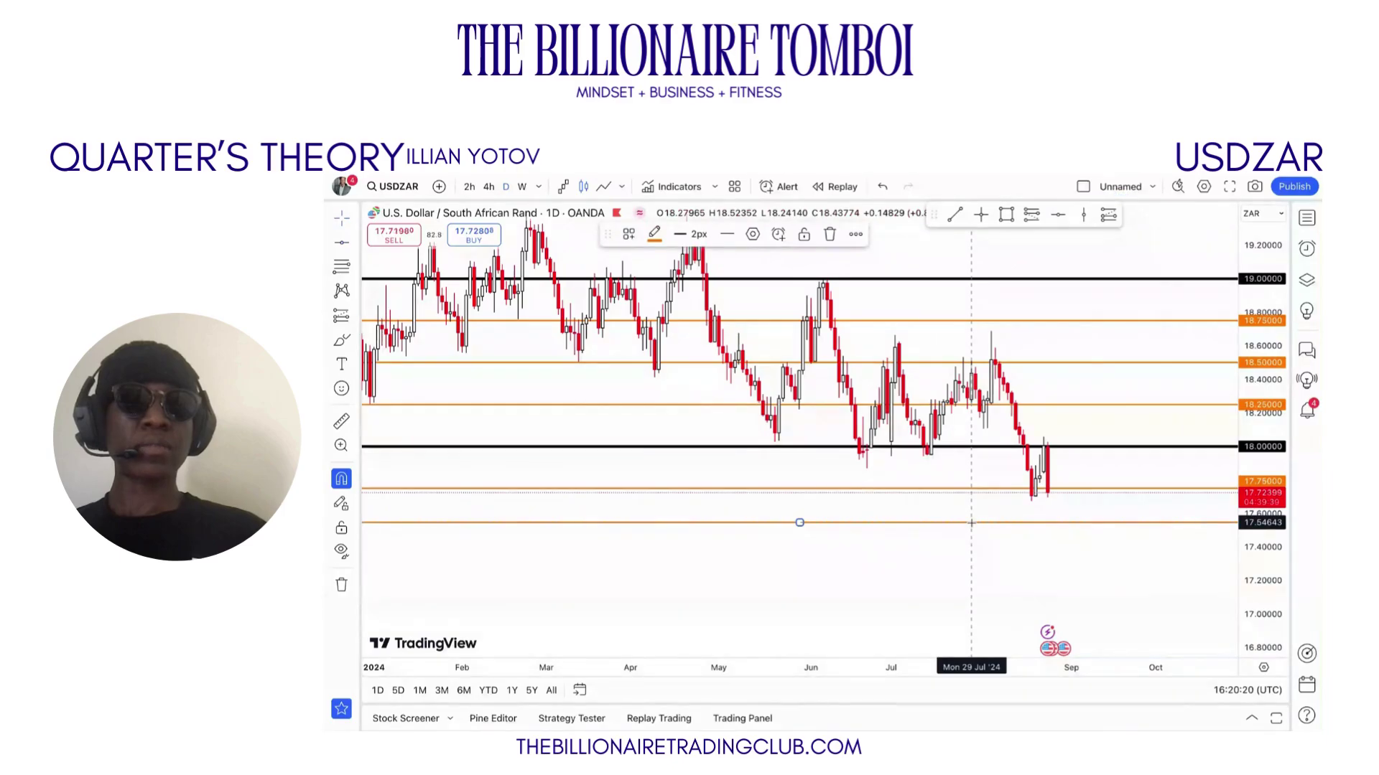
pyautogui.doubleClick(971, 523)
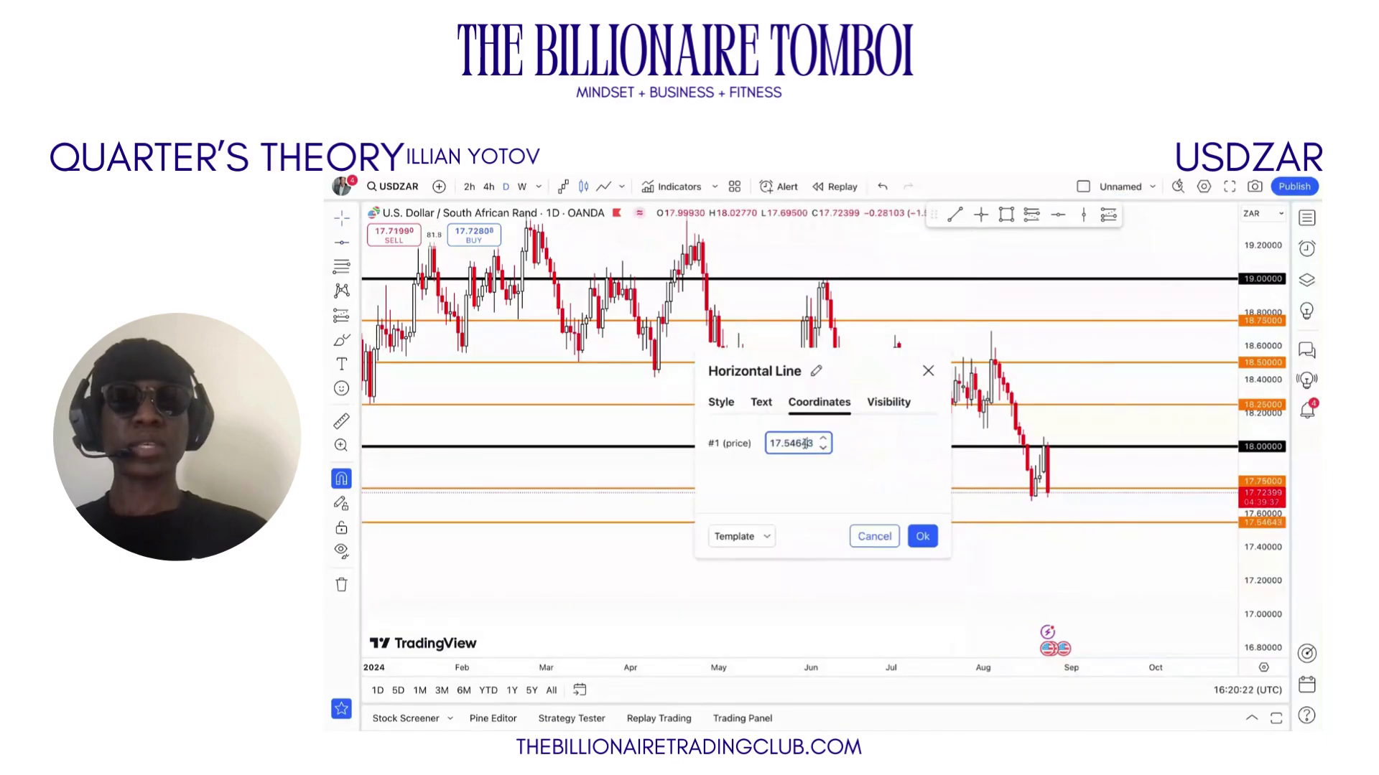
pyautogui.write('17.50000')
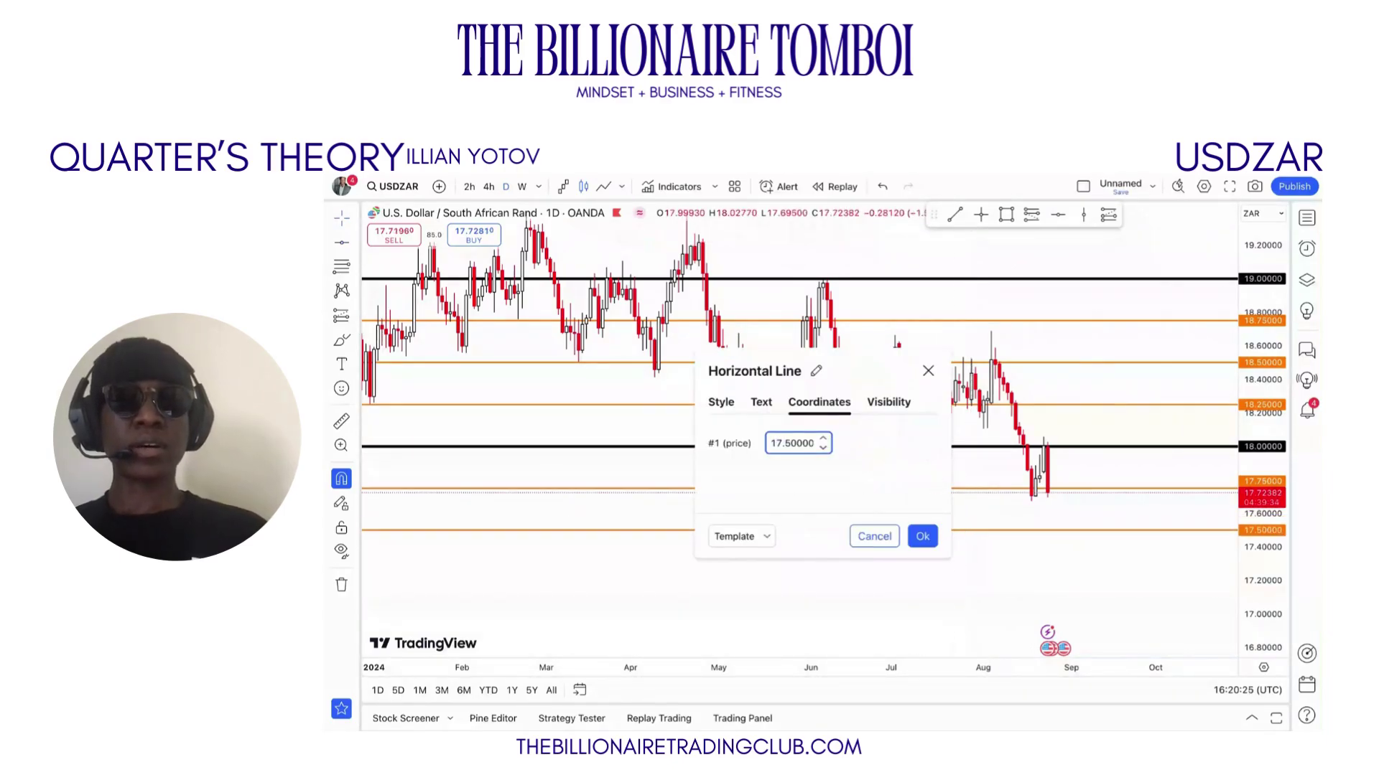
pyautogui.click(926, 544)
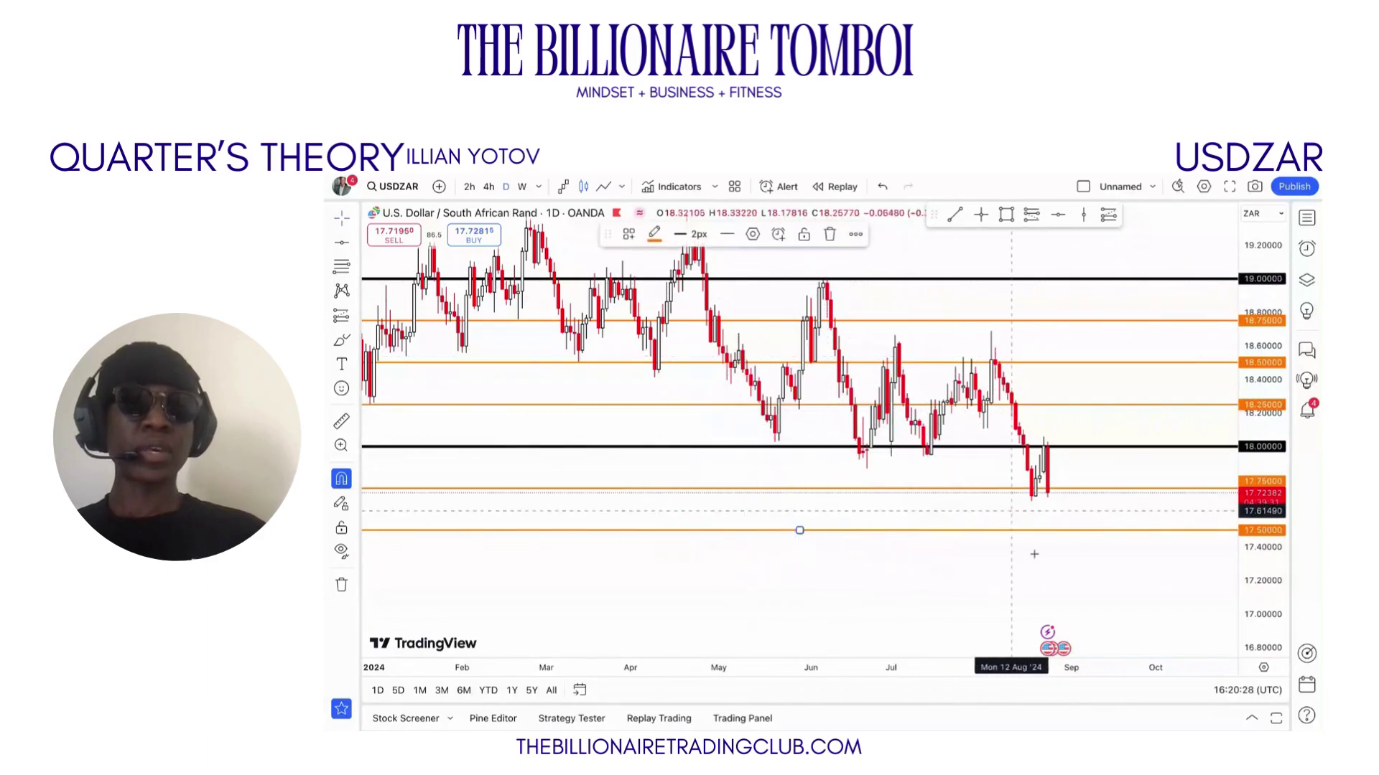
pyautogui.click(995, 551)
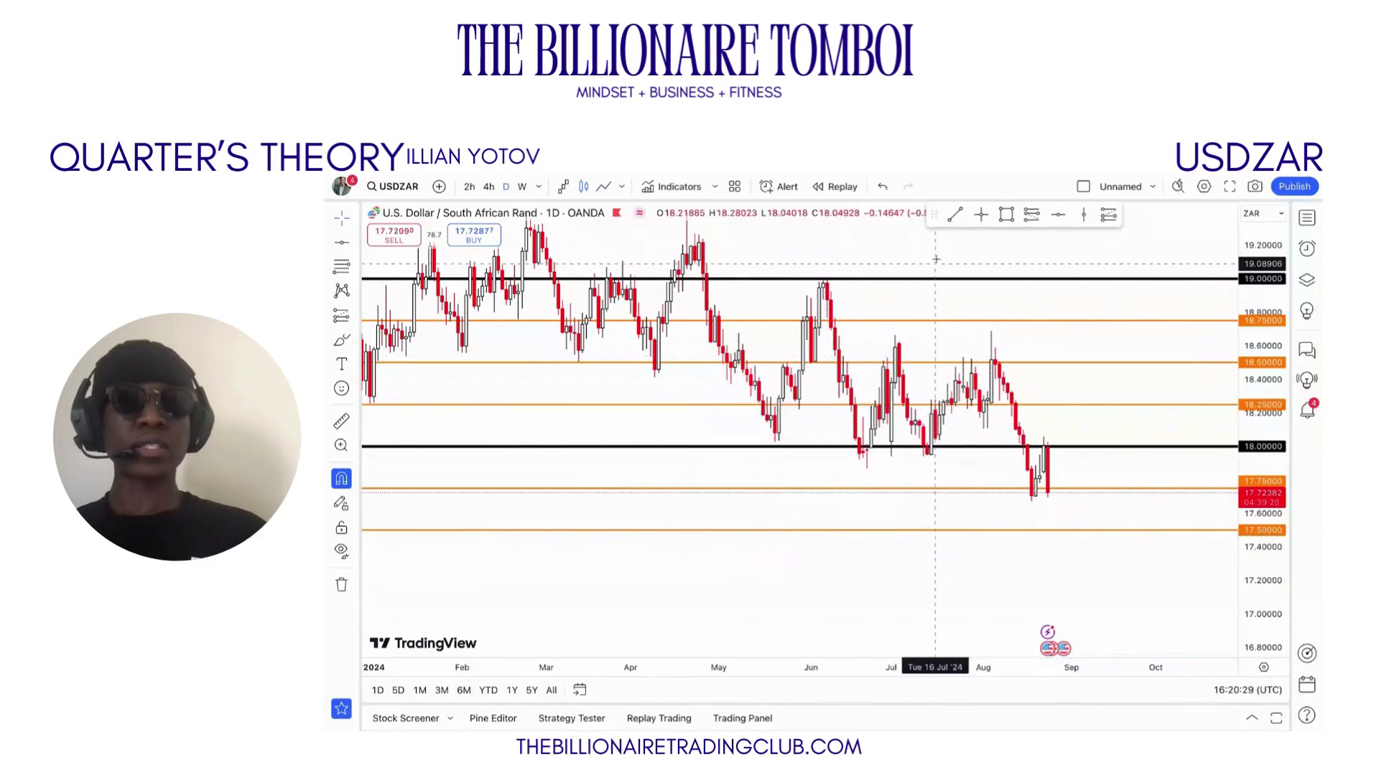
# Add a horizontal line priced at exactly 17.25, then draw another horizontal line near 17.00
pyautogui.click(1002, 567)
pyautogui.doubleClick(1003, 567)
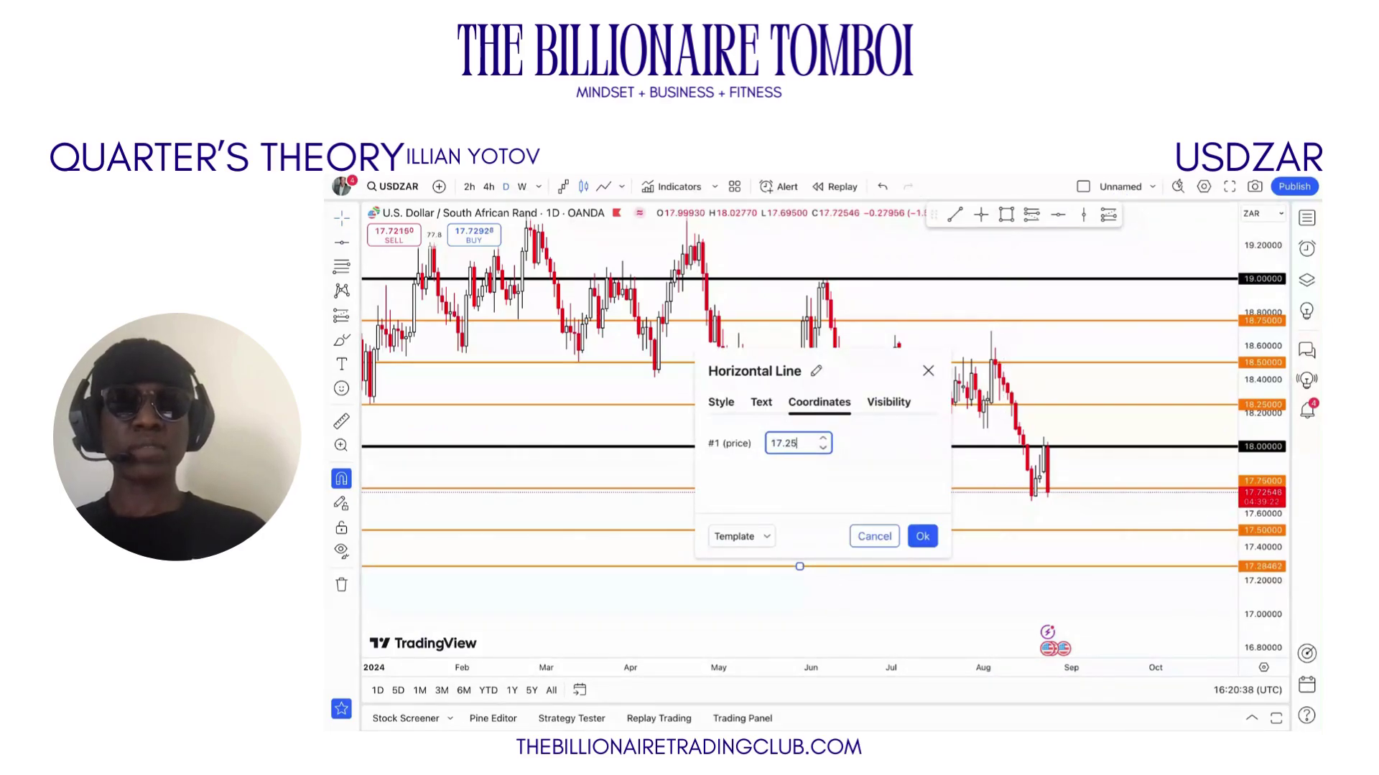
pyautogui.click(923, 538)
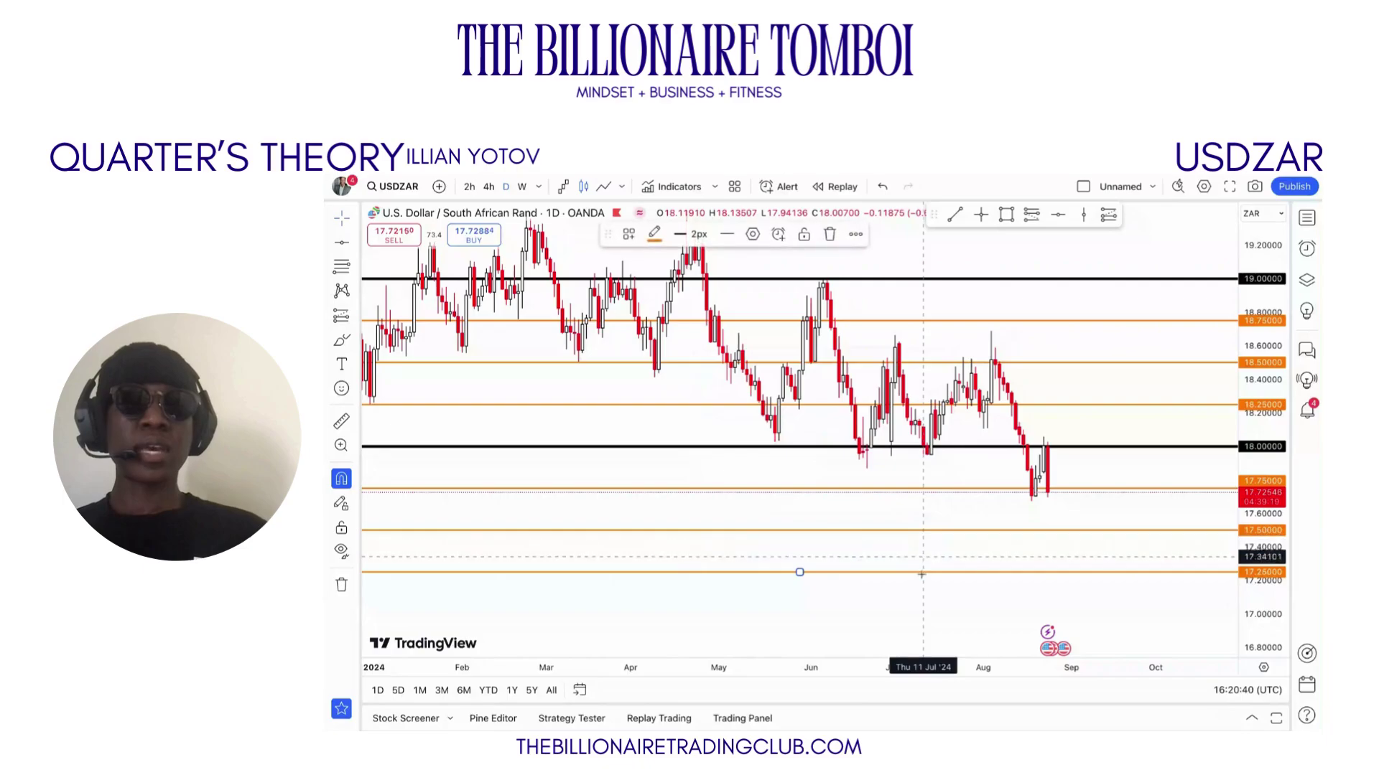
pyautogui.click(1058, 214)
pyautogui.click(971, 611)
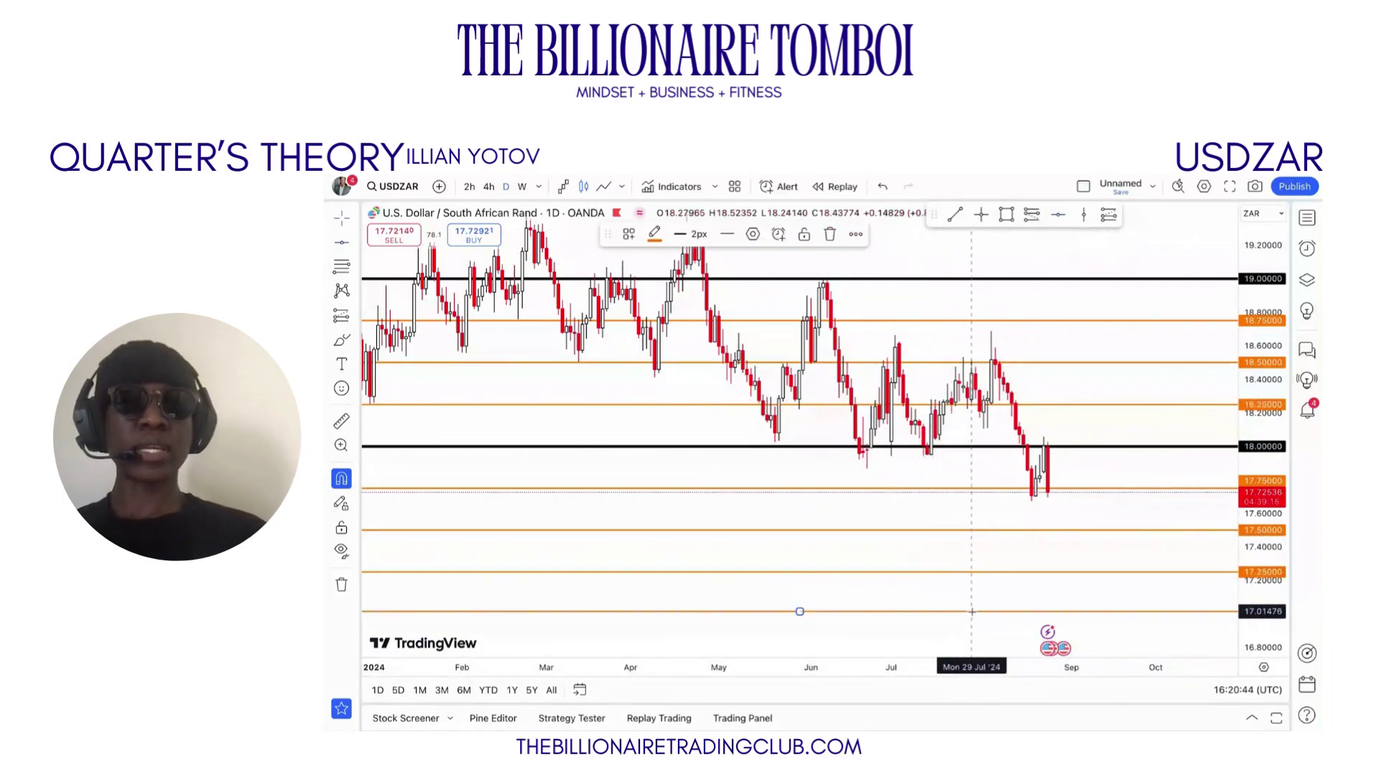
# Set the new line's price to 17 and style it black at the thickest width
pyautogui.doubleClick(972, 612)
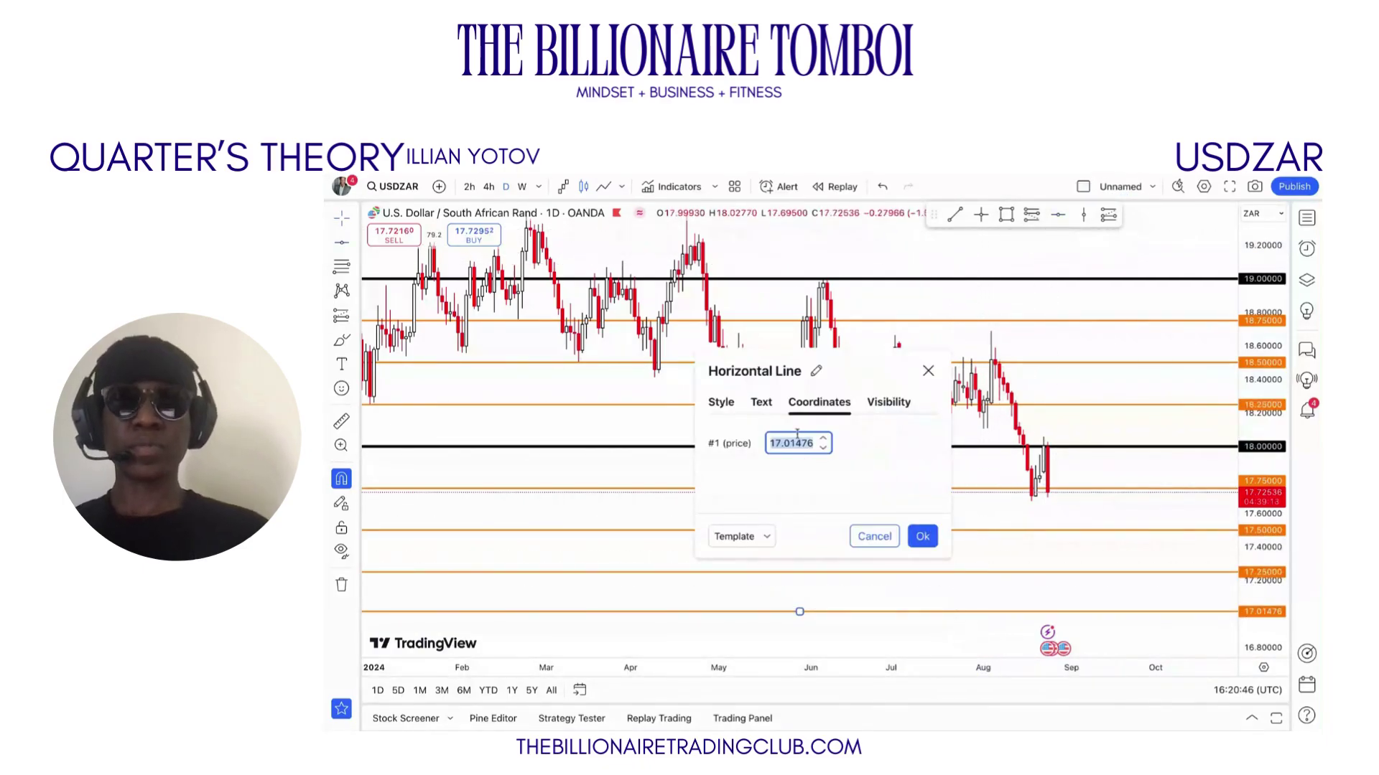
pyautogui.write('17')
pyautogui.click(722, 404)
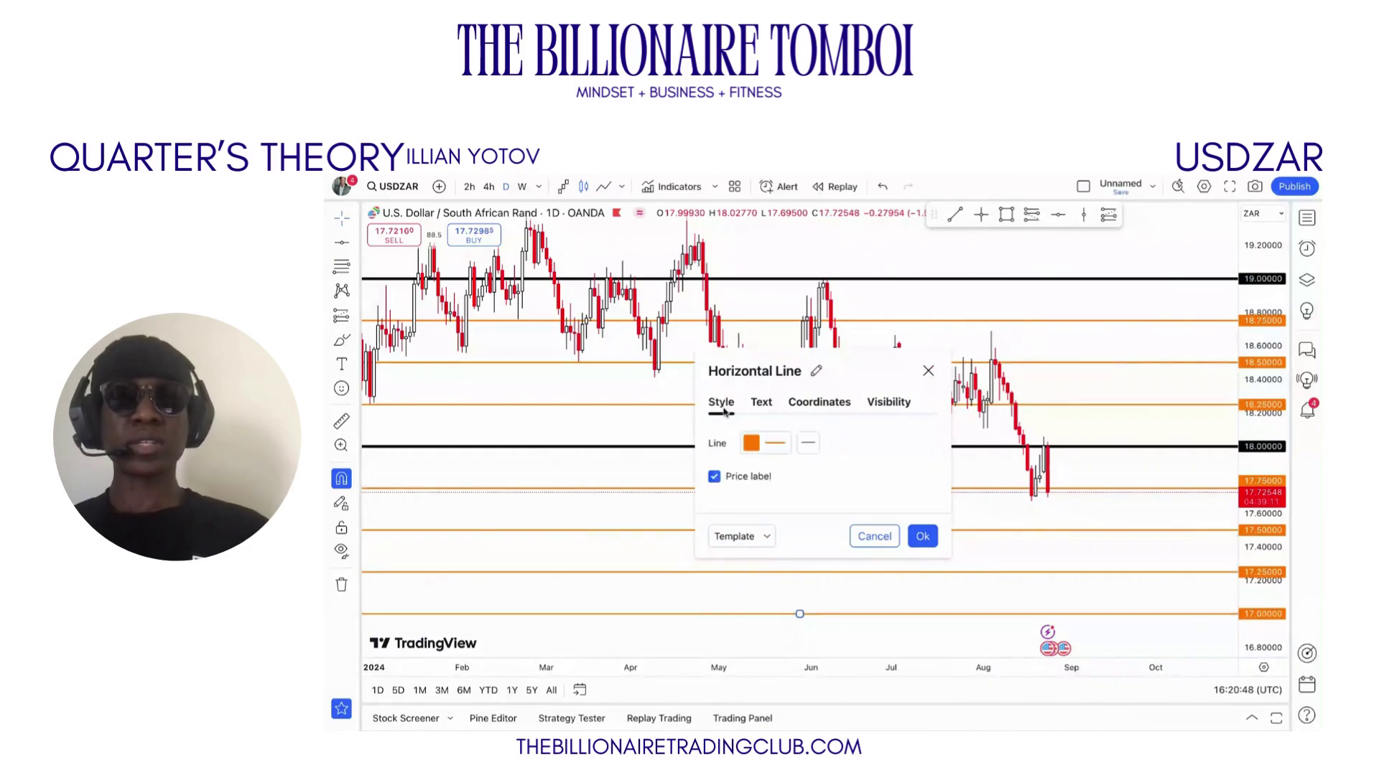
pyautogui.click(771, 451)
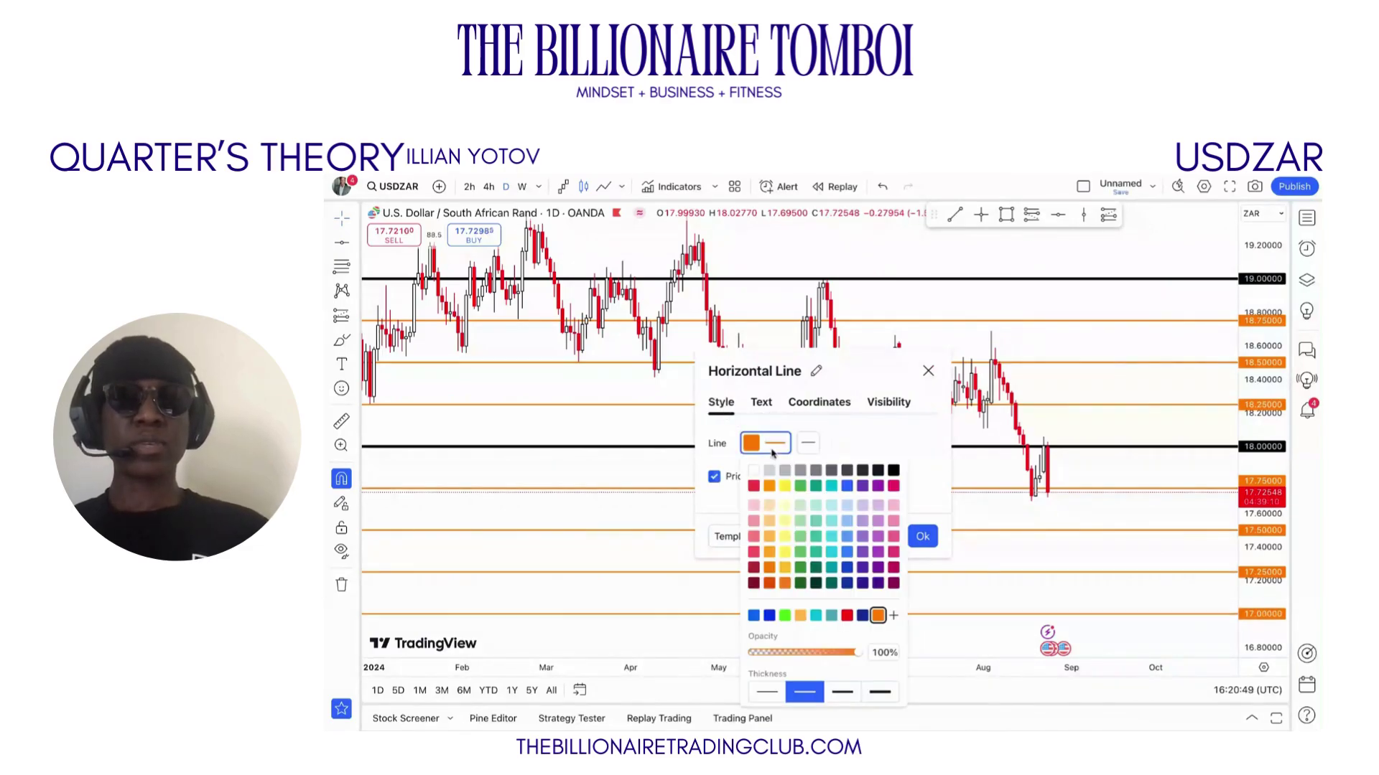
pyautogui.click(893, 470)
pyautogui.click(880, 691)
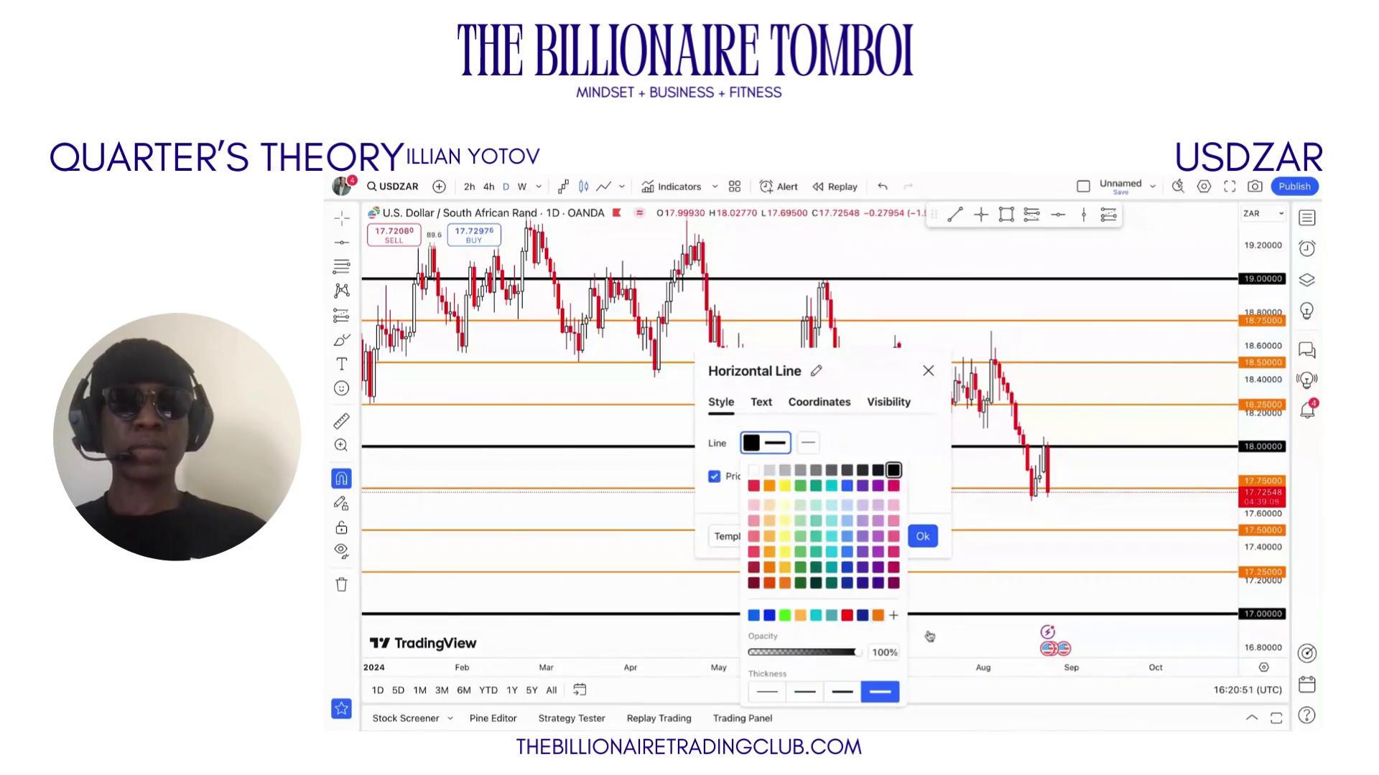
pyautogui.click(931, 538)
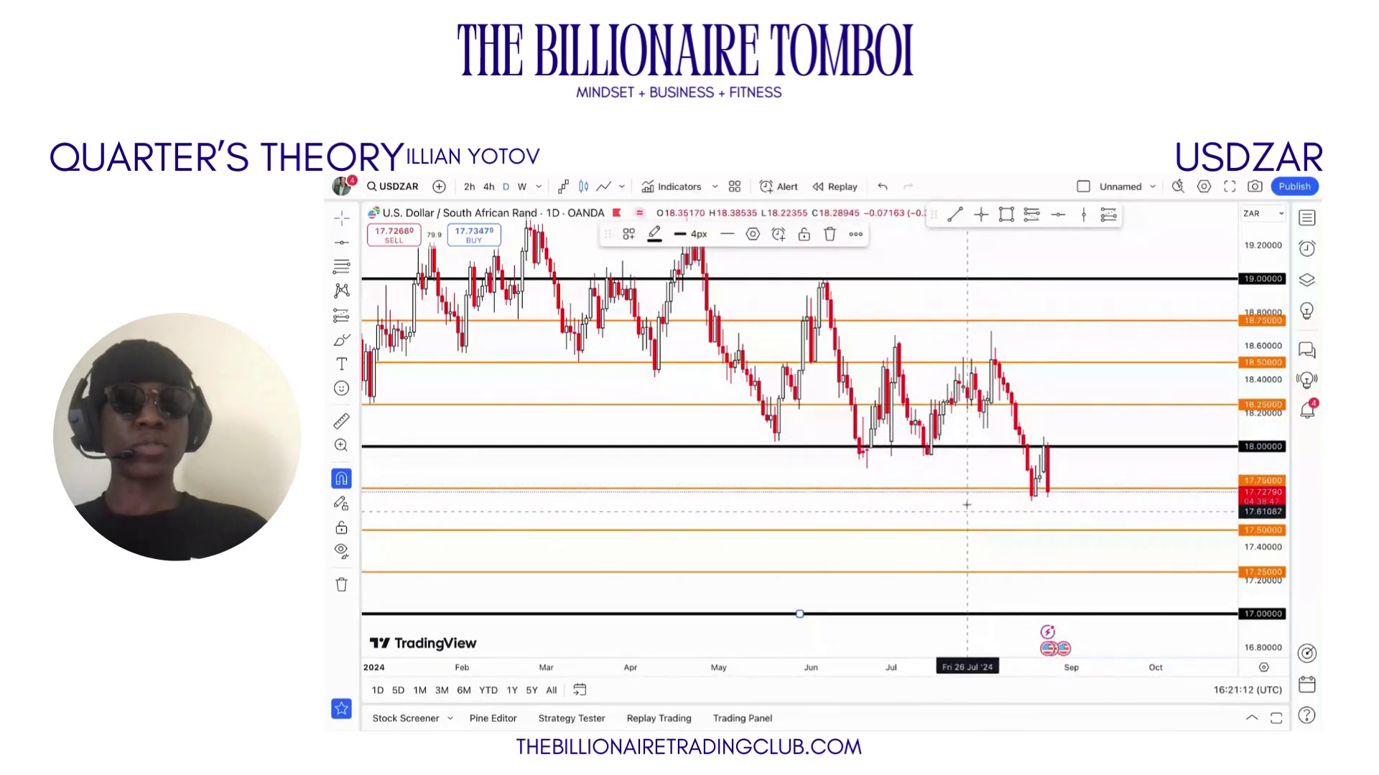
pyautogui.click(952, 467)
pyautogui.moveTo(952, 467); pyautogui.dragTo(874, 481)
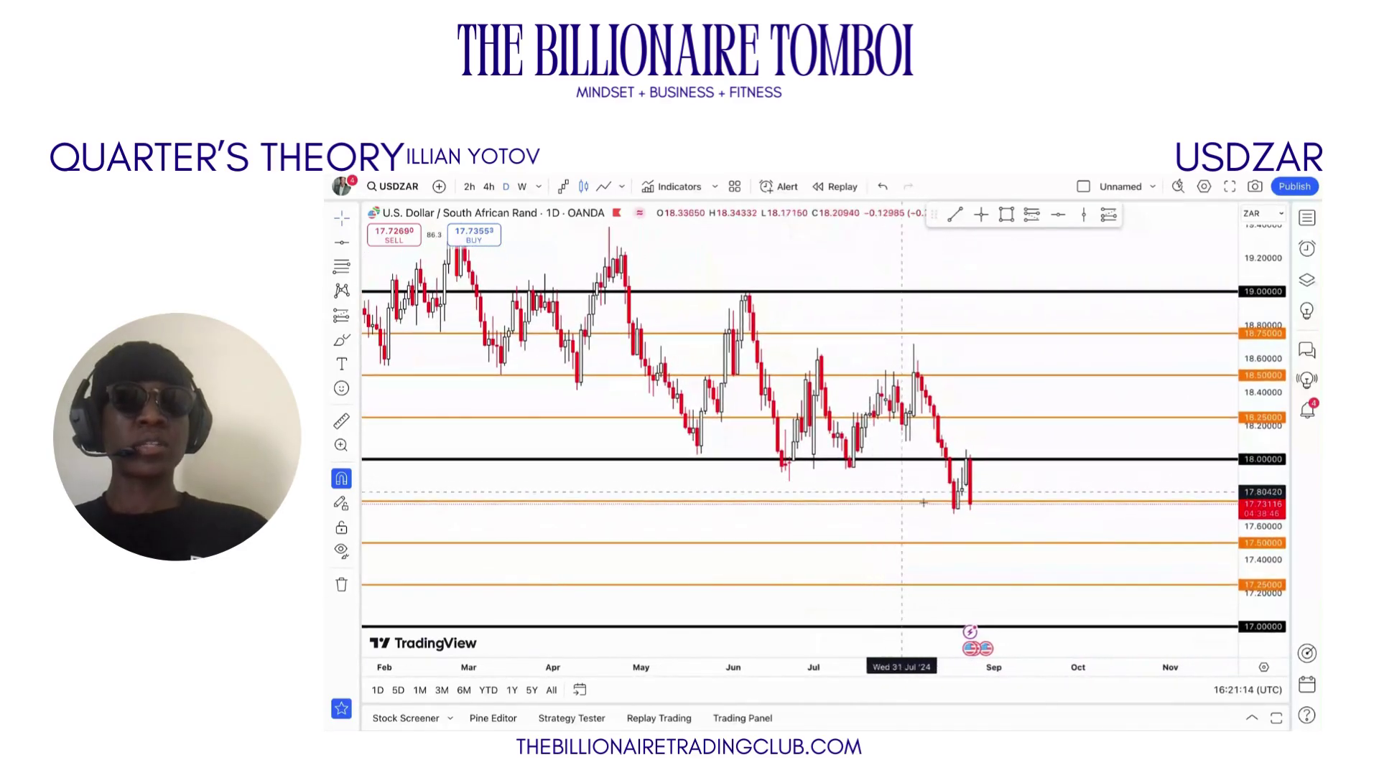